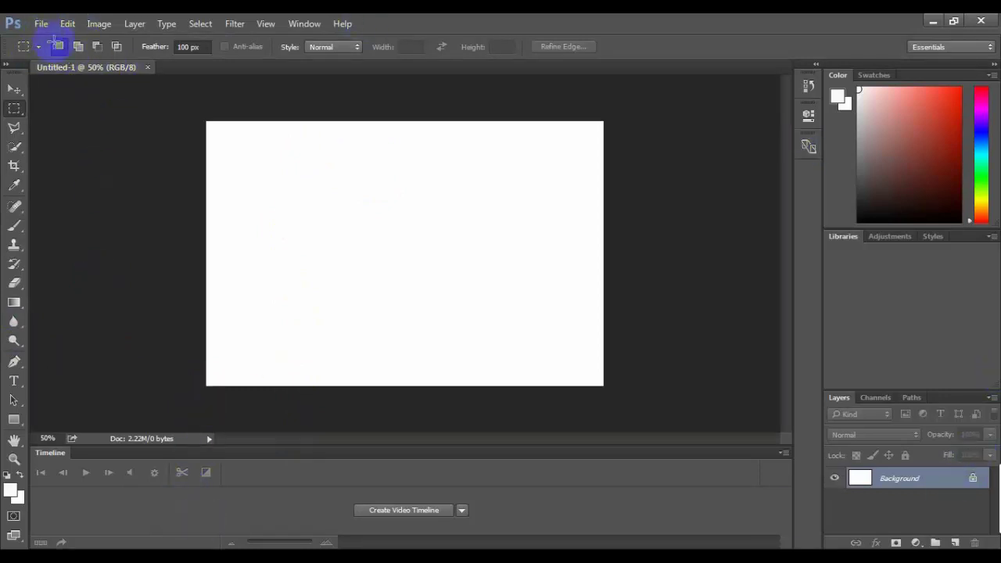
Bring up the Open dialog with Ctrl+O, listing the images and folders on drive G:
click(349, 171)
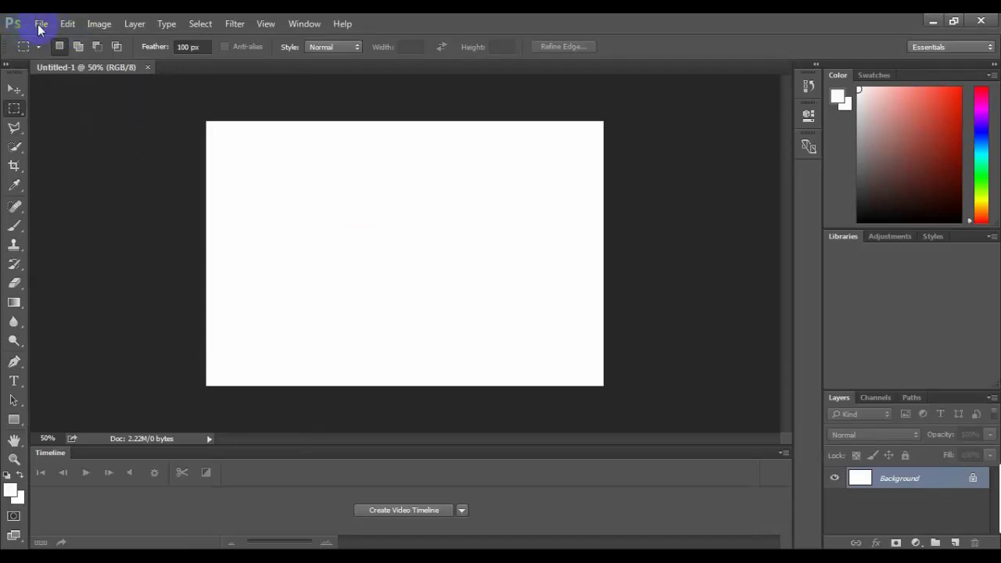
click(40, 23)
click(53, 54)
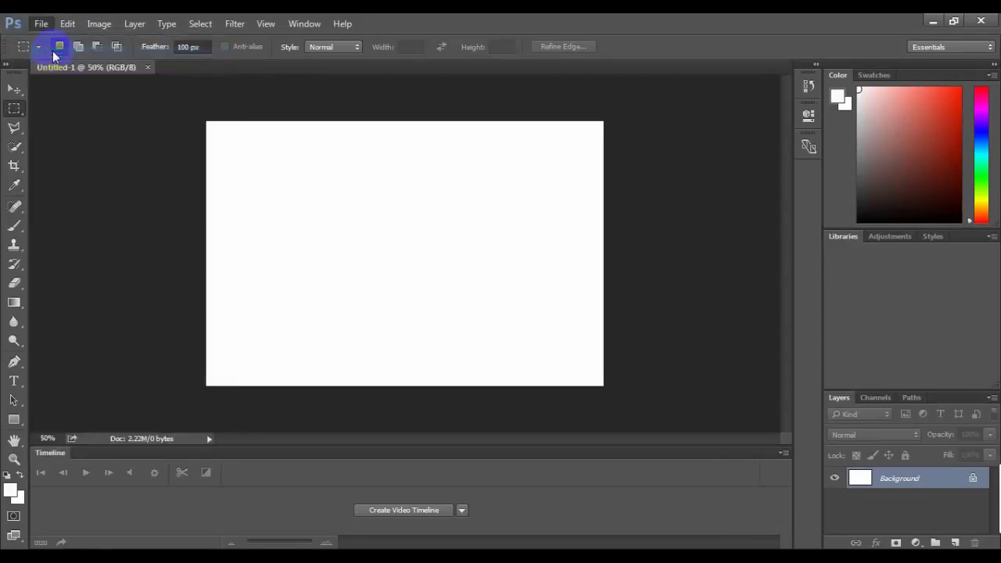
drag(241, 239, 242, 183)
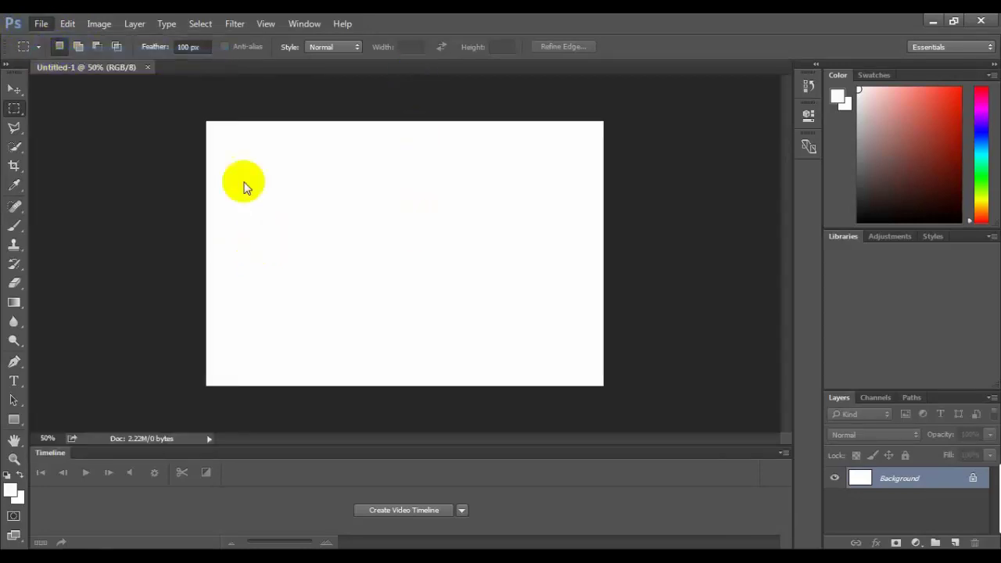
key(ctrl+o)
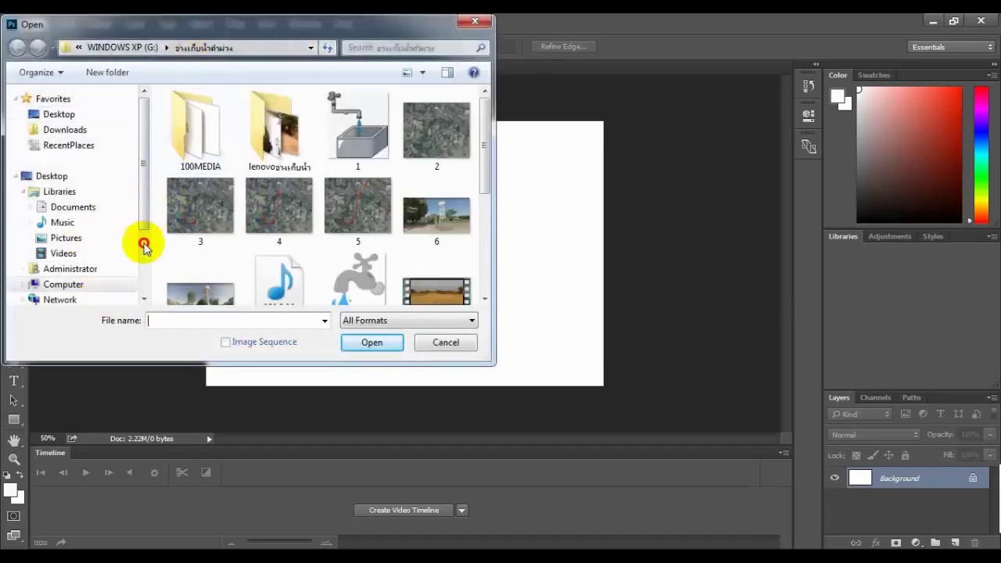
Go up in the Open dialog to Computer's list of drives
scroll(145, 227, down, 2)
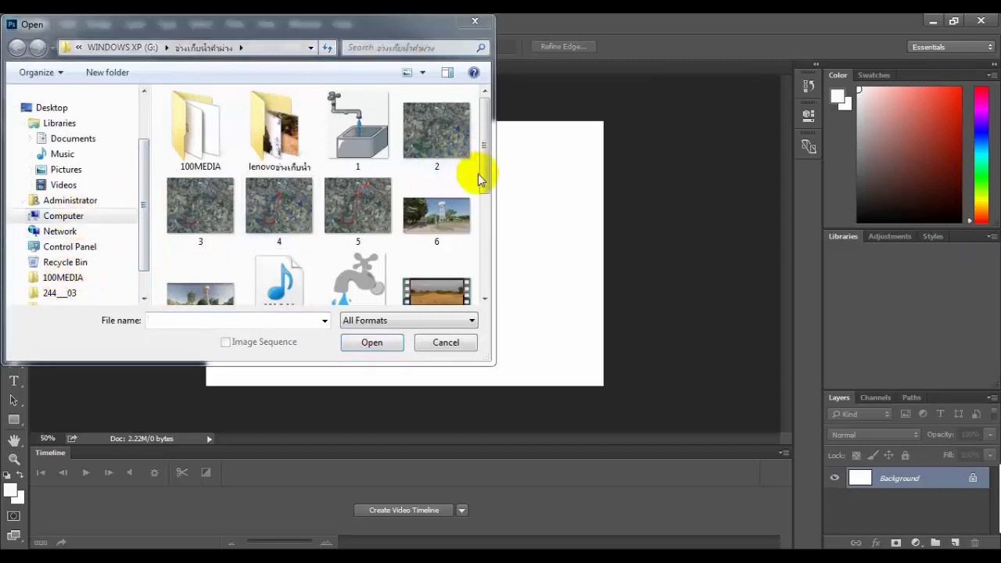
mouse_move(483, 179)
mouse_down()
mouse_move(482, 264)
mouse_move(484, 172)
mouse_up()
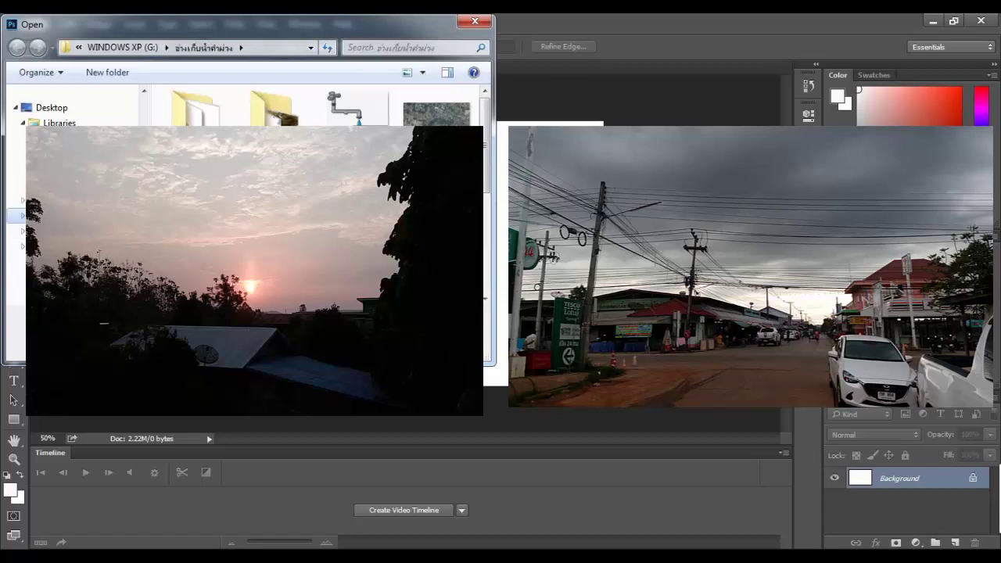
click(47, 215)
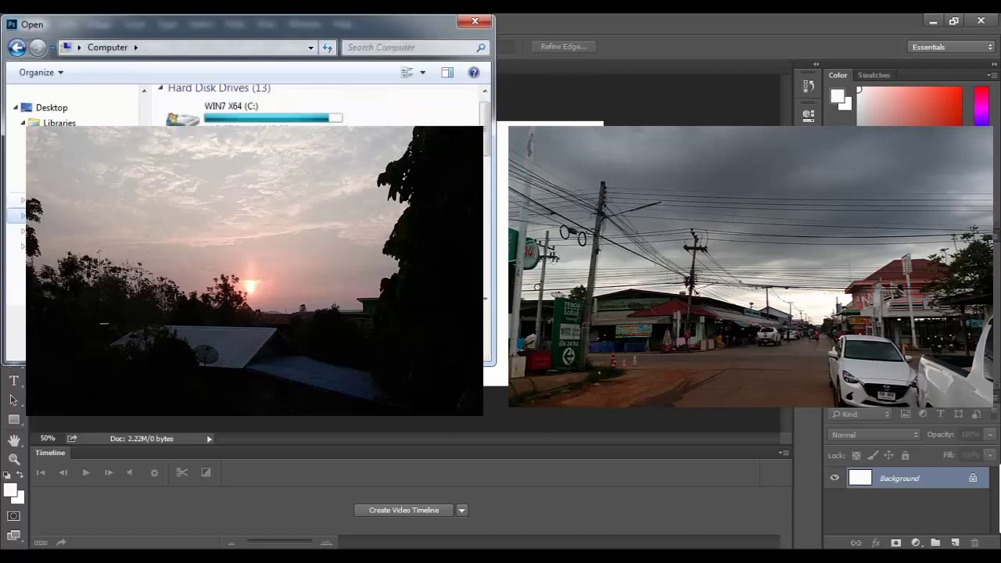
drag(488, 146, 487, 233)
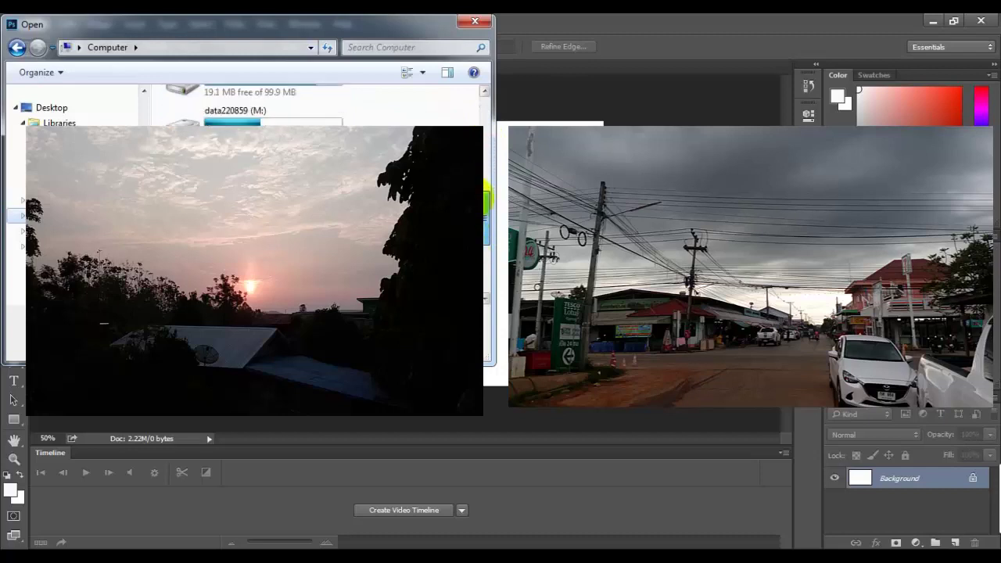
scroll(179, 177, up, 3)
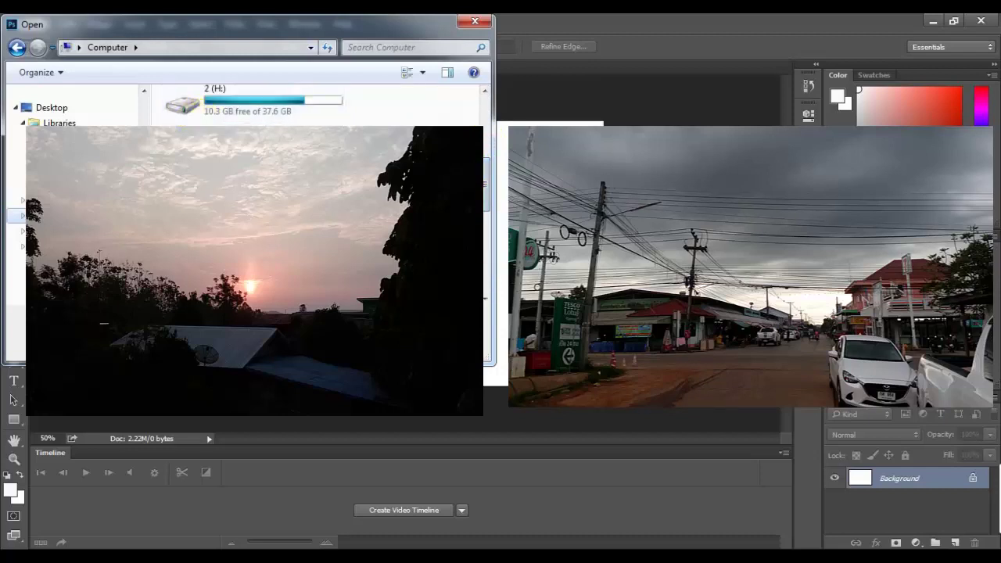
Browse the M: drive into DCIM > 100MEDIA, then back to the drive root
double_click(179, 177)
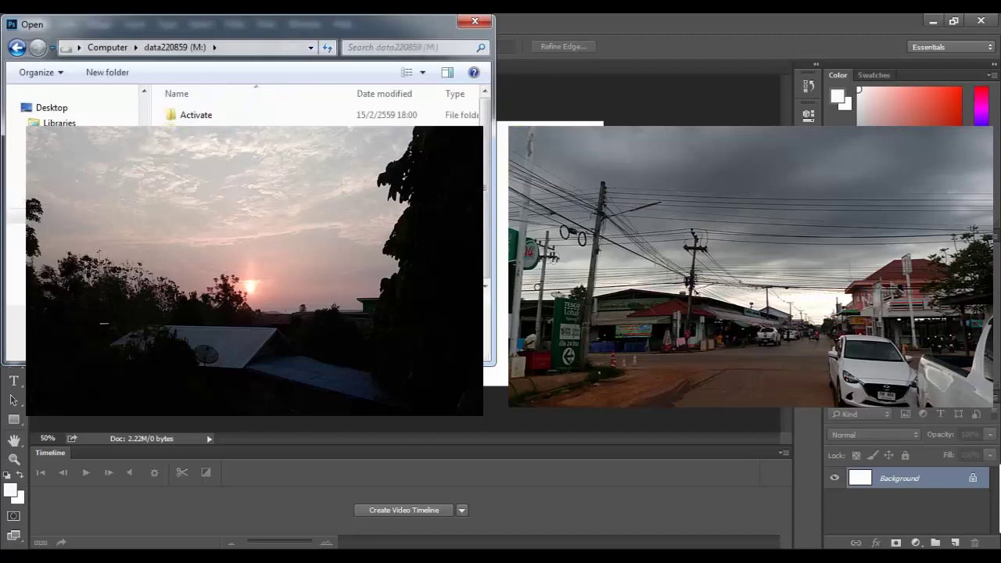
double_click(188, 131)
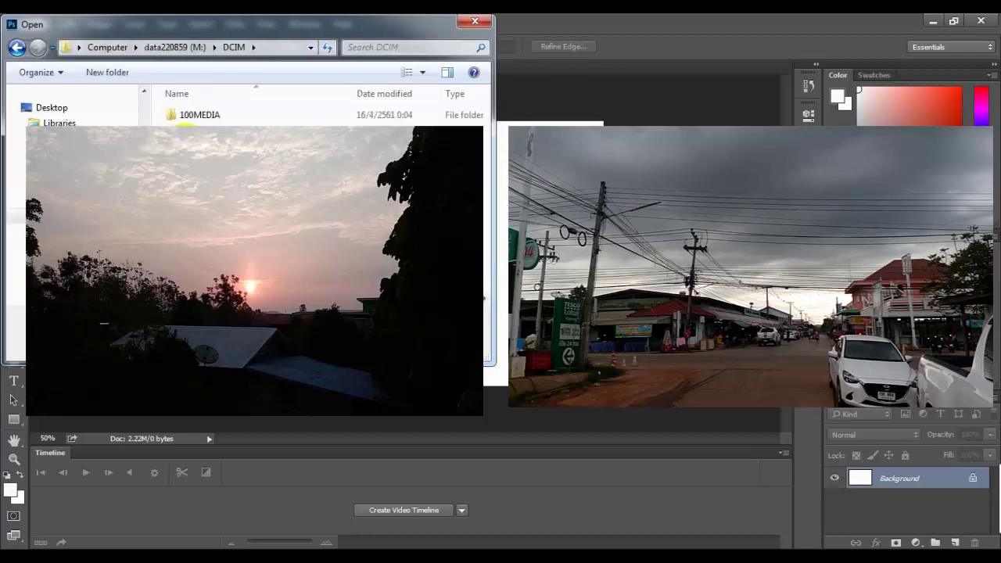
double_click(187, 116)
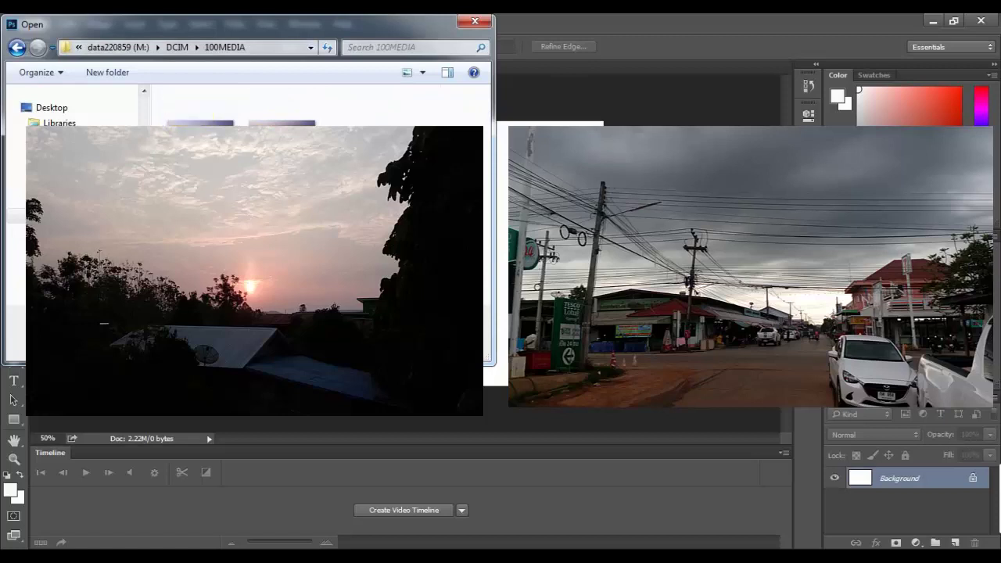
click(17, 47)
click(16, 46)
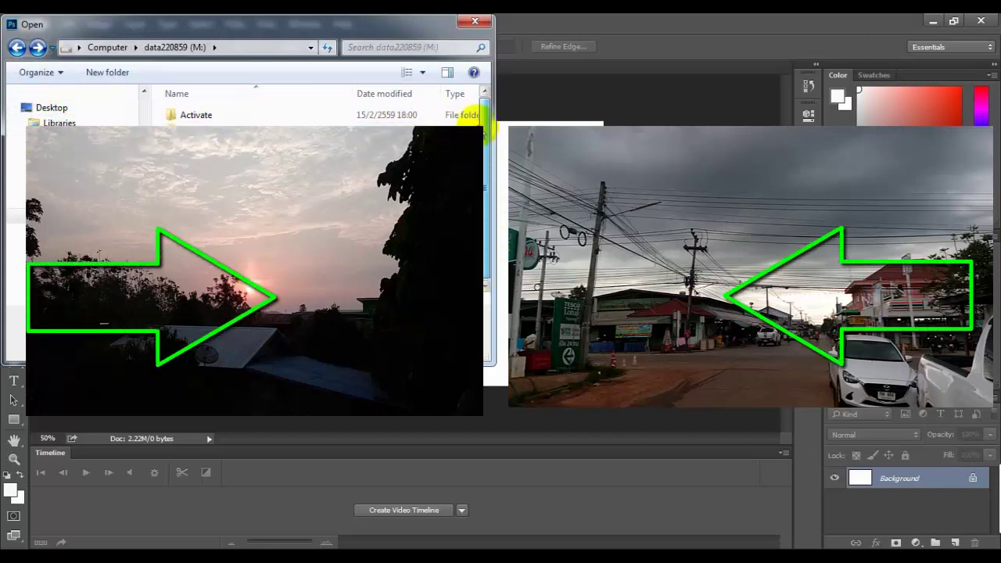
Enter the photos folder and open the sunset photo IMG_20180403_062411_1.jpg
key(Return)
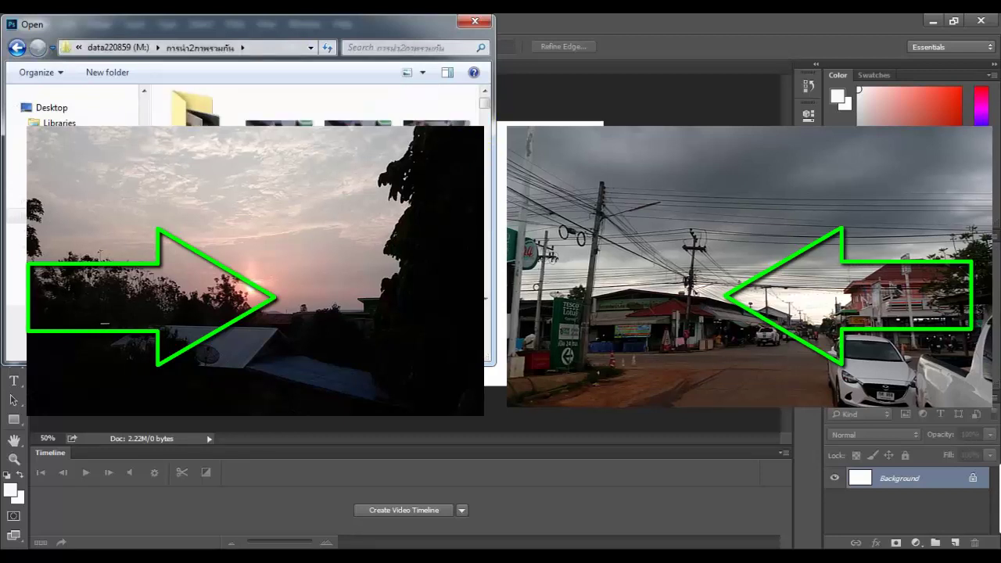
scroll(474, 118, down, 1)
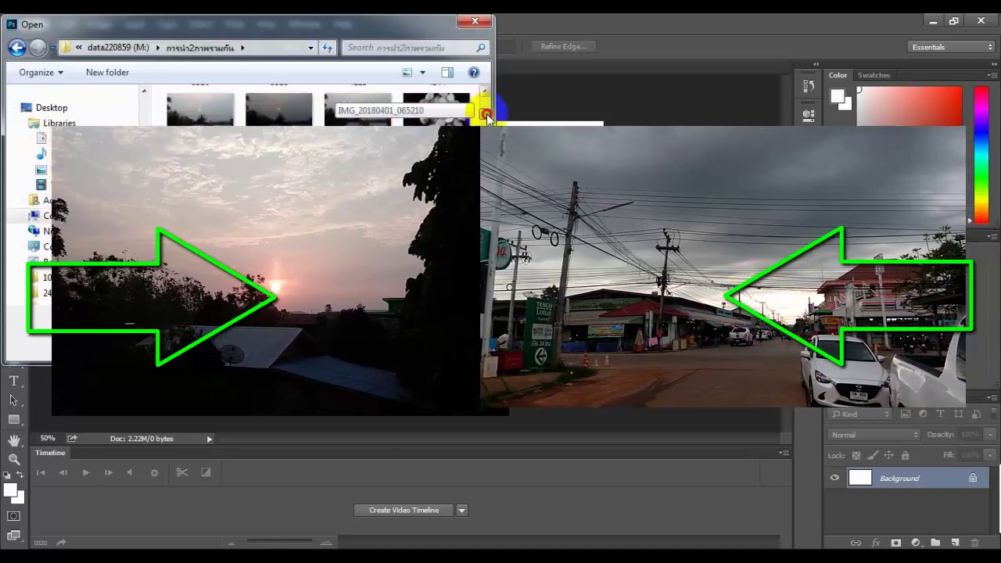
scroll(485, 122, up, 1)
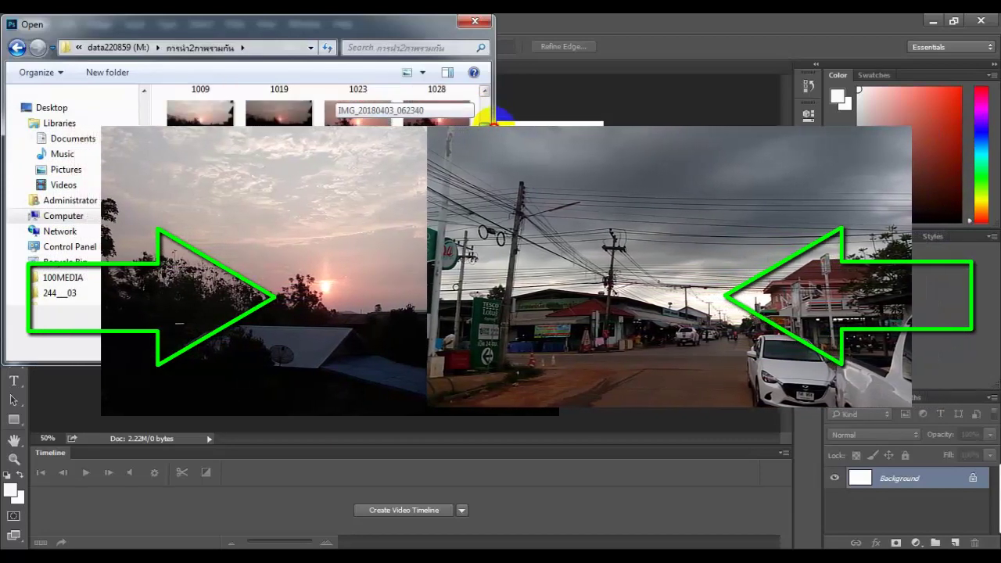
scroll(485, 123, up, 1)
scroll(485, 123, down, 1)
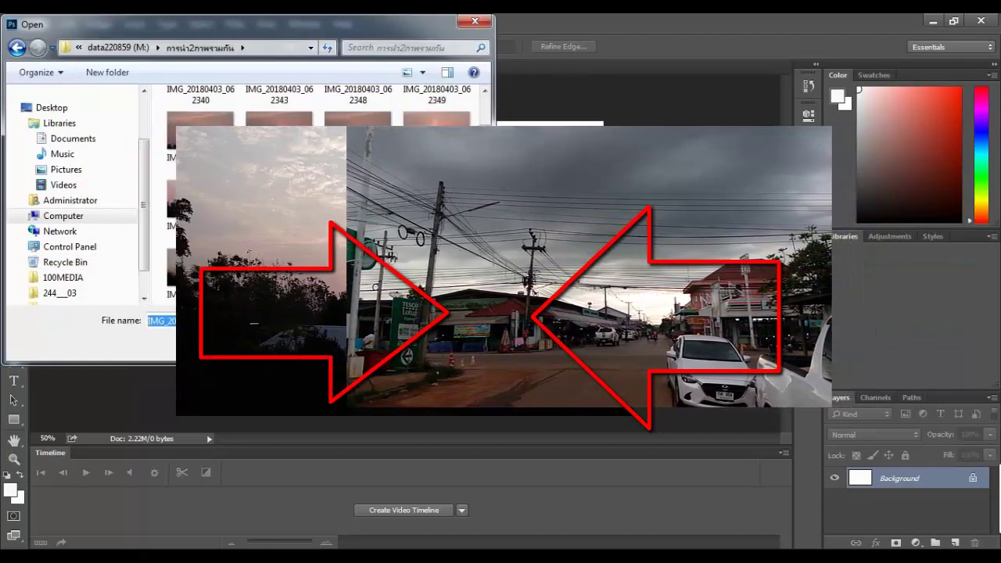
key(Return)
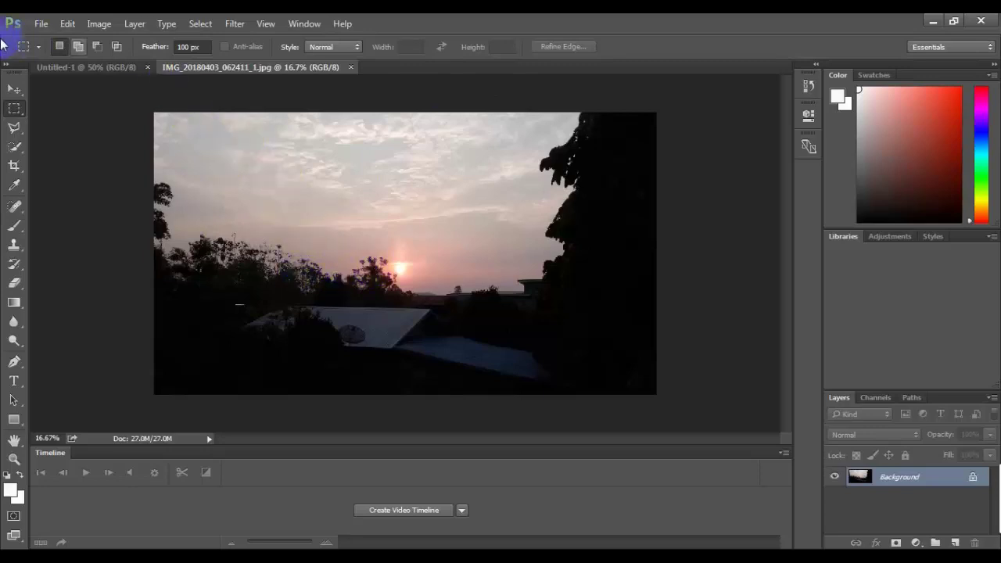
Open the street photo IMG_20180417_073610.jpg through File > Open
click(41, 23)
click(76, 55)
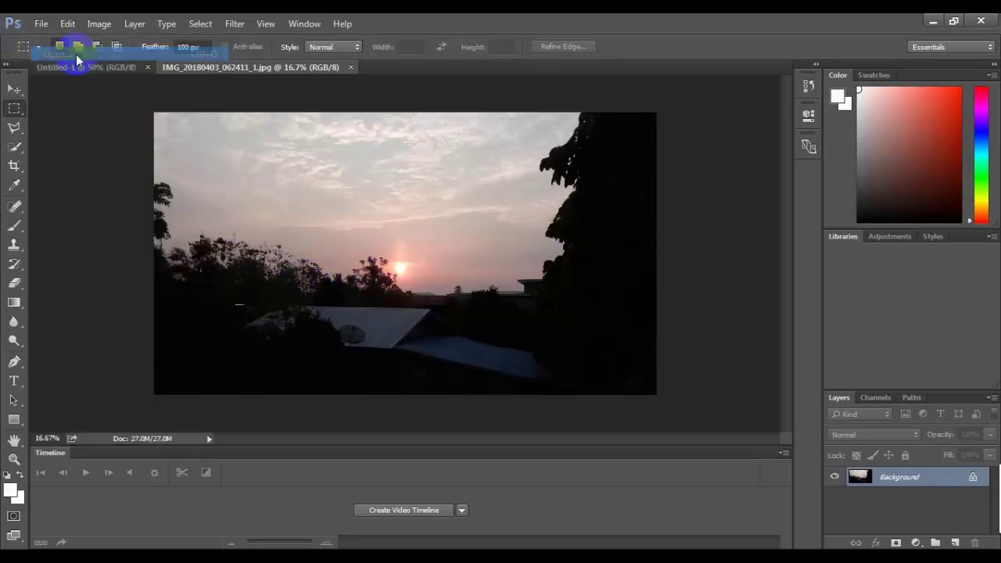
drag(485, 139, 471, 237)
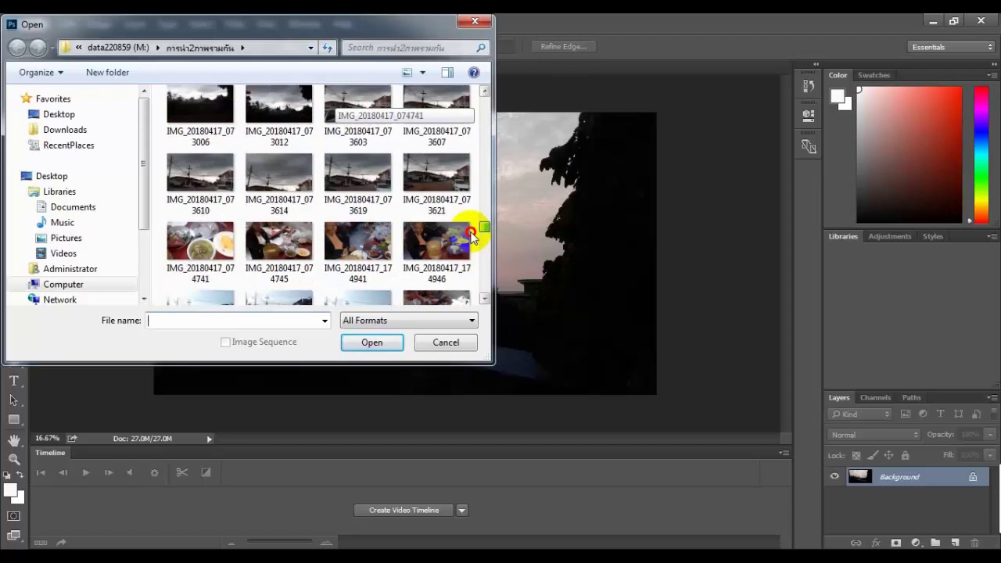
click(202, 181)
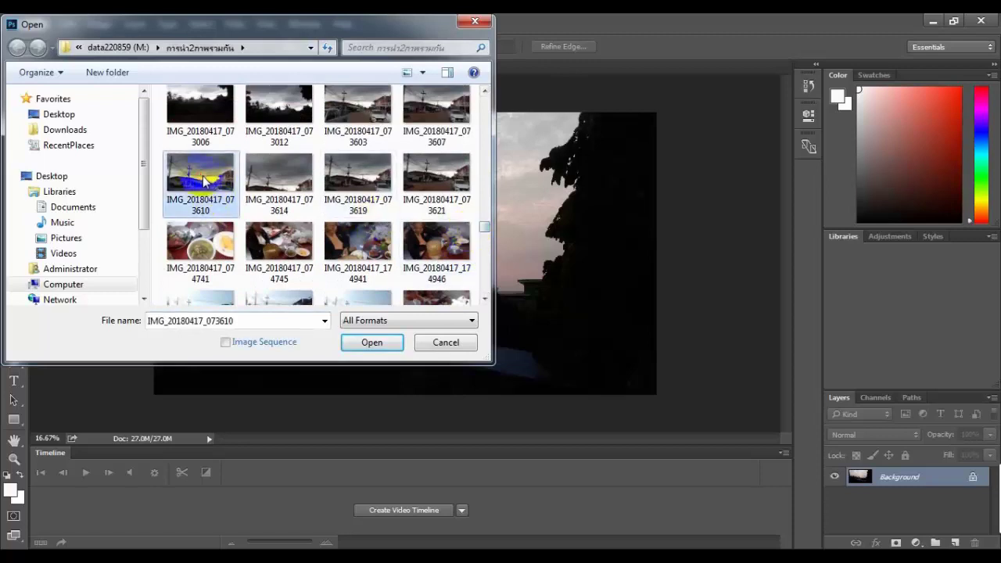
click(369, 339)
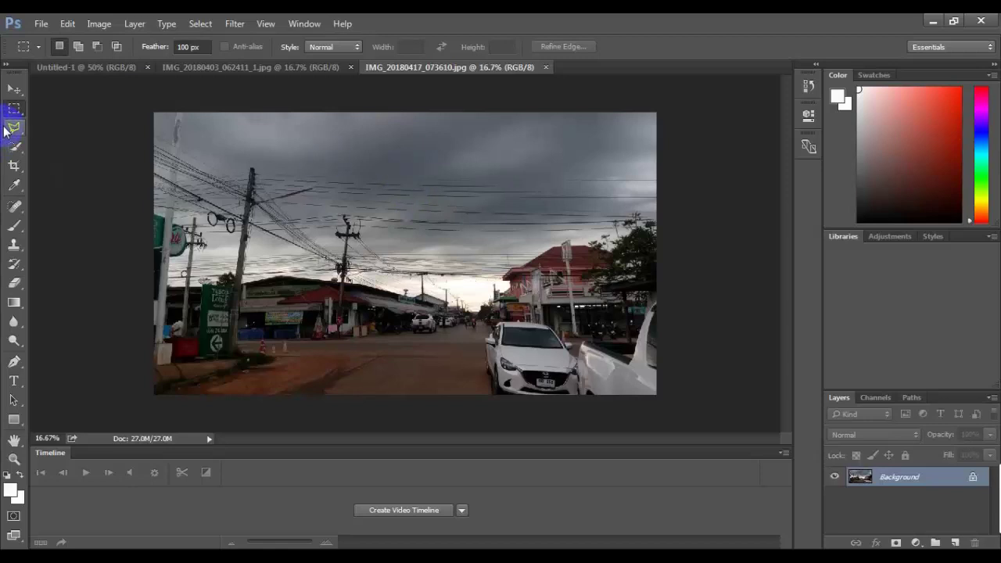
Draw a feathered marquee around the sunset photo, nudge it, then return it to place
click(258, 74)
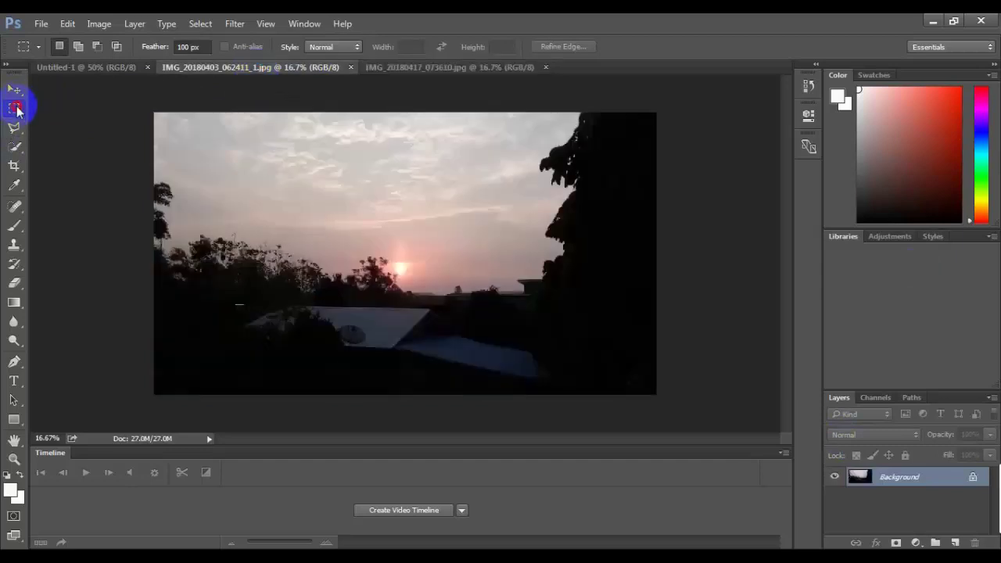
drag(154, 113, 655, 448)
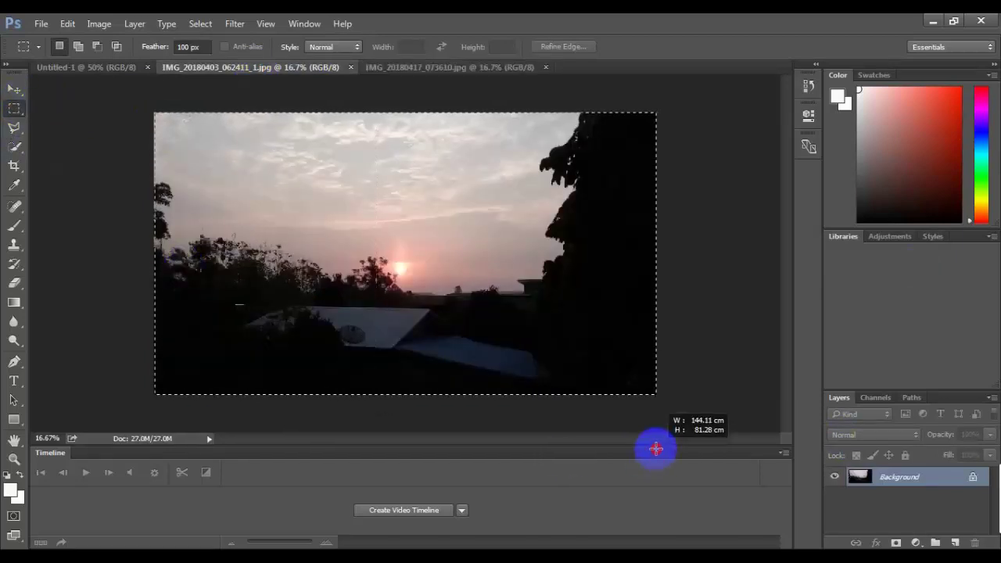
click(16, 92)
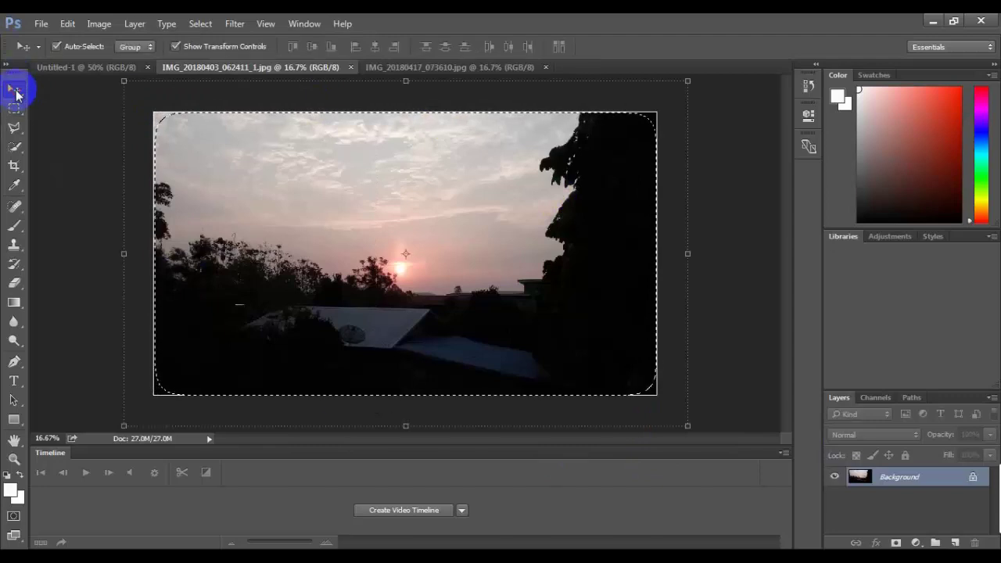
mouse_move(389, 188)
mouse_down()
mouse_move(421, 155)
mouse_move(518, 161)
mouse_up()
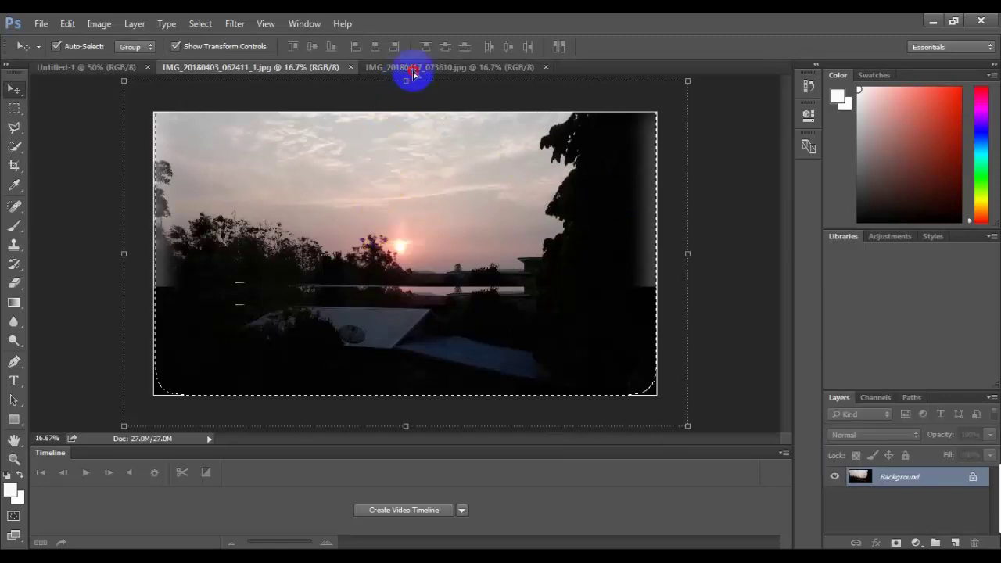
drag(413, 68, 412, 70)
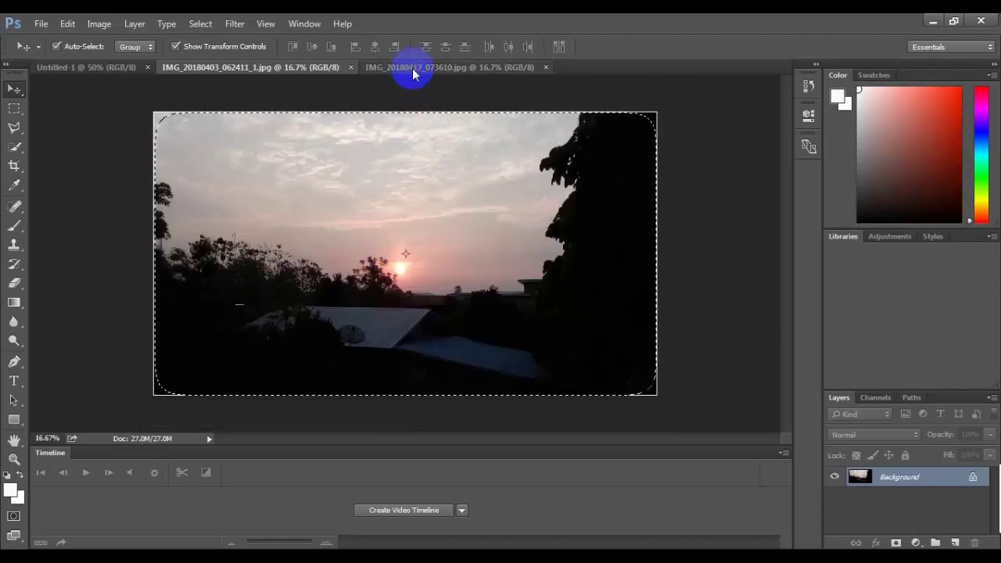
click(16, 91)
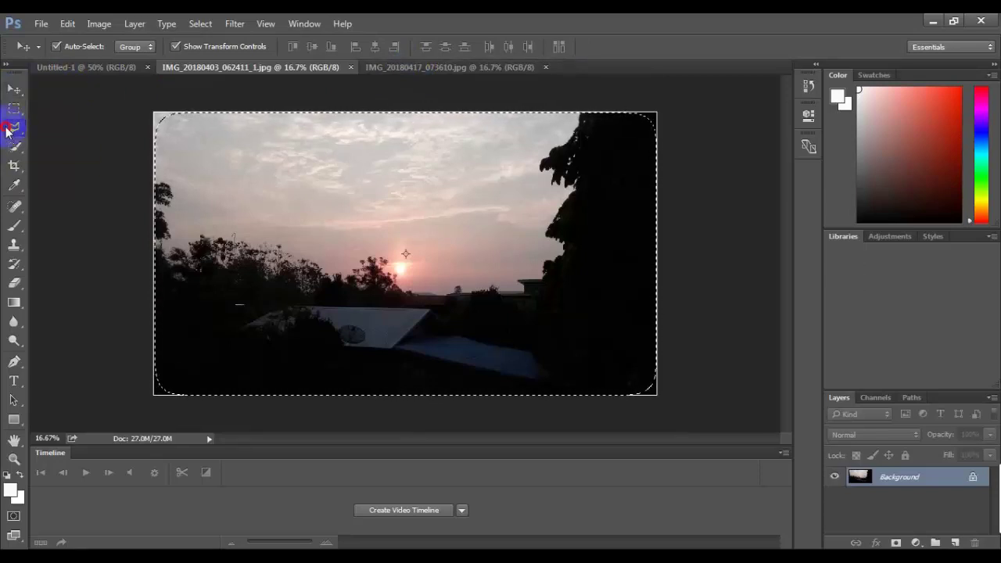
Try a polygonal outline on the sunset photo, abandoning it for the rectangular then polygonal selection tools
click(15, 128)
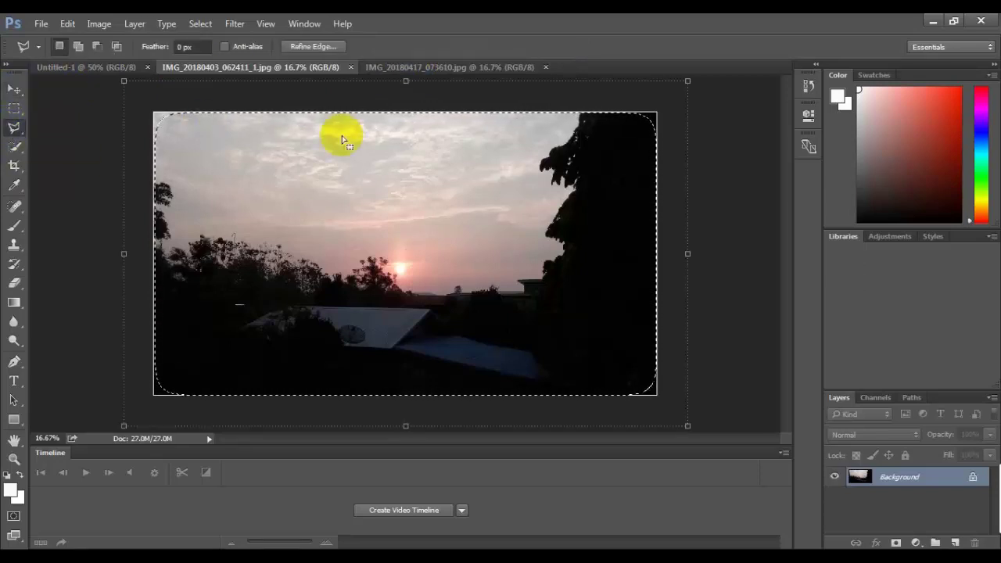
right_click(190, 160)
click(6, 111)
click(250, 160)
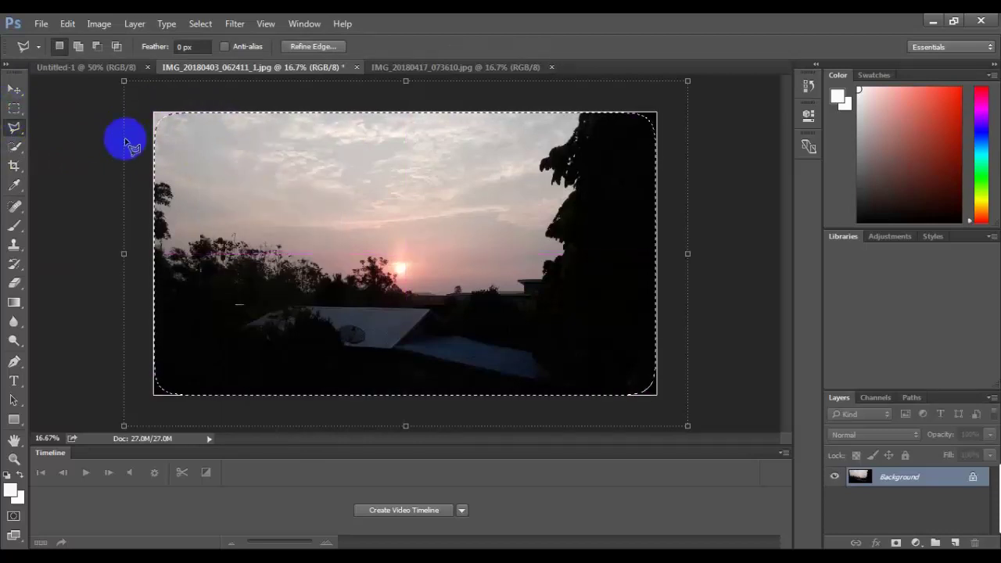
click(103, 115)
click(396, 166)
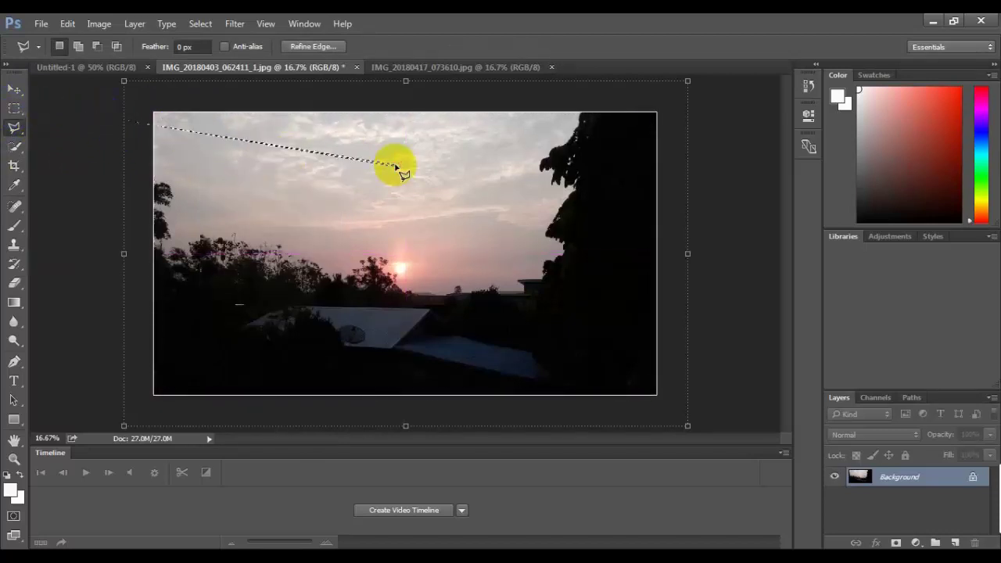
right_click(374, 153)
click(16, 111)
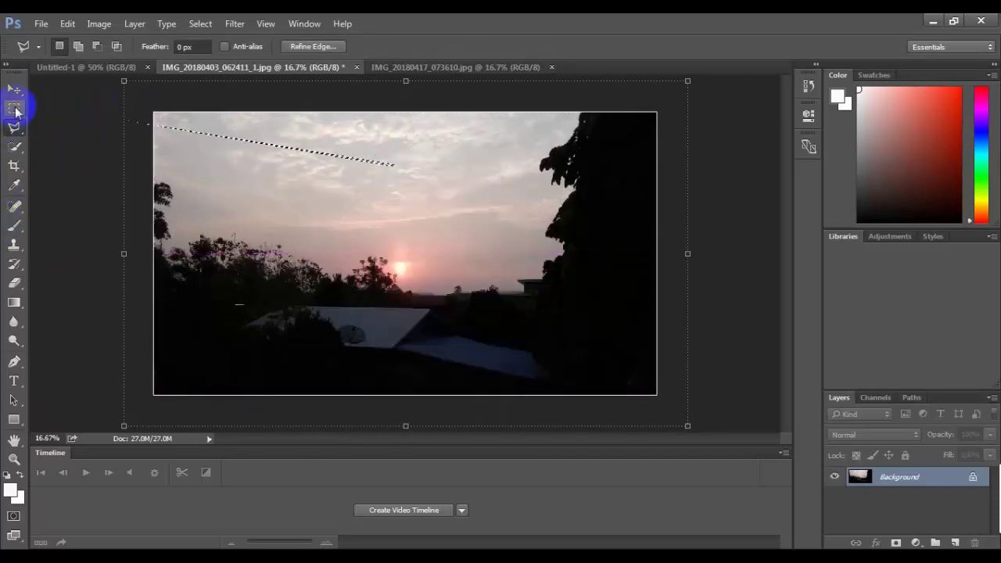
click(16, 111)
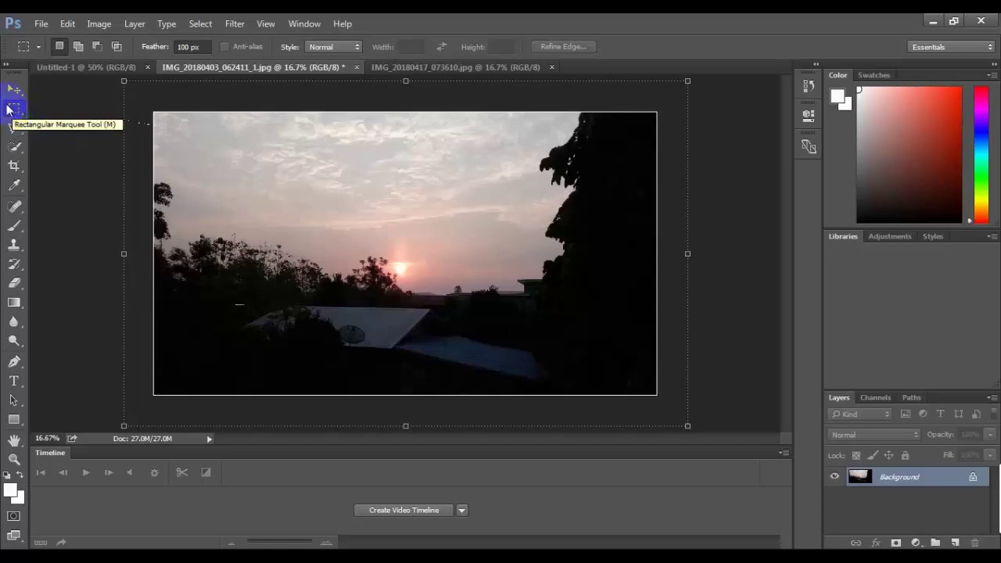
click(50, 93)
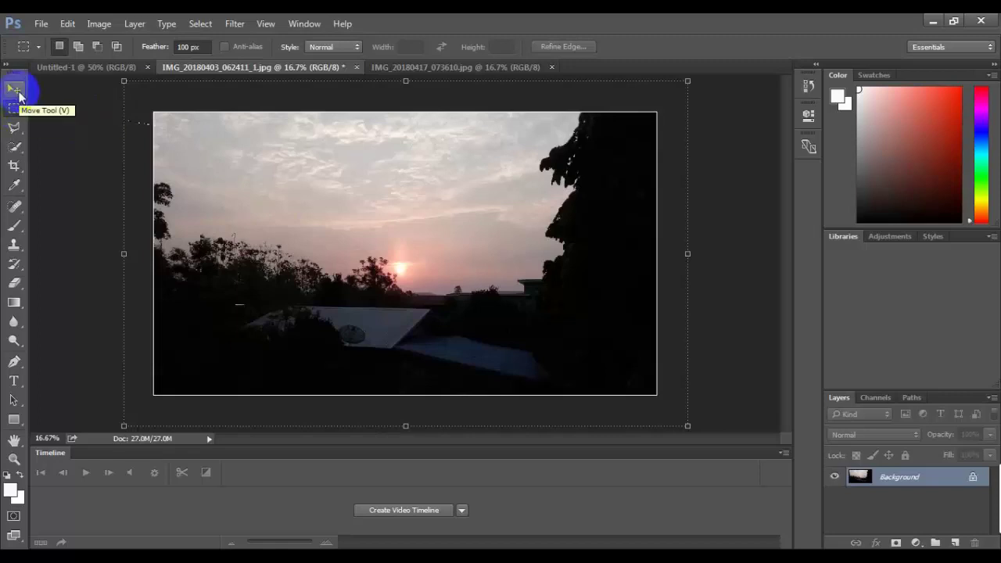
click(11, 130)
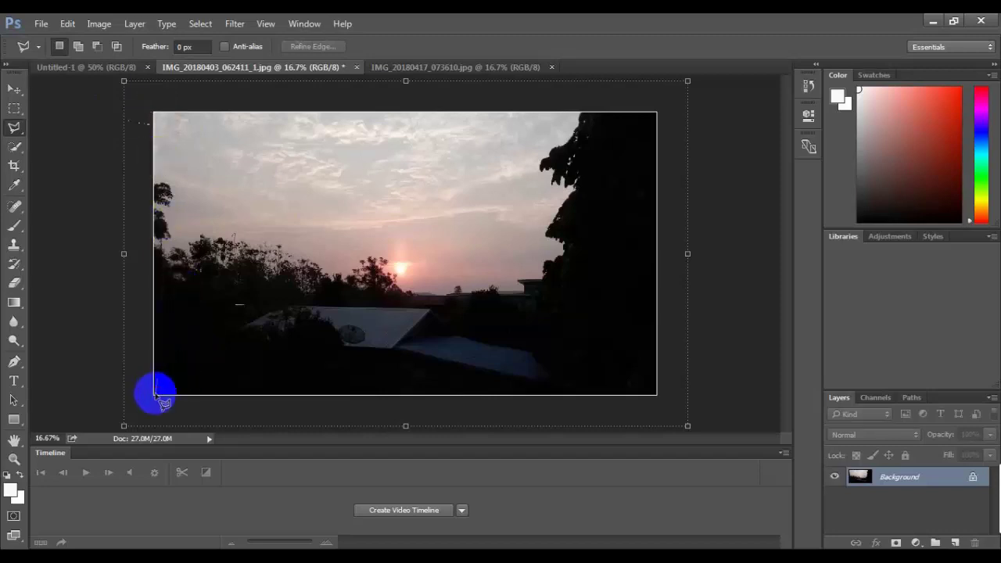
Draw a polygonal selection from the photo's top corners to just above its bottom
click(156, 115)
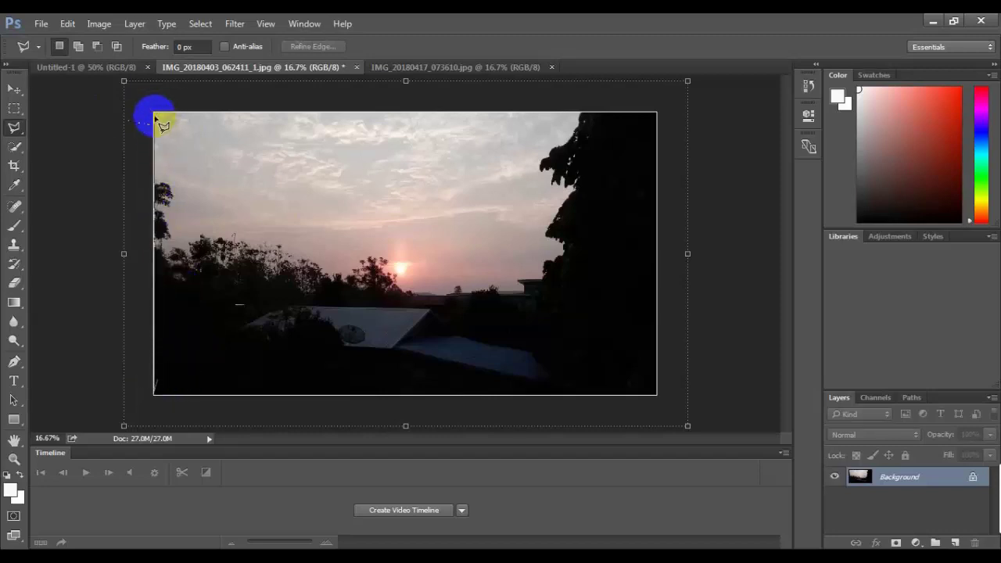
click(657, 113)
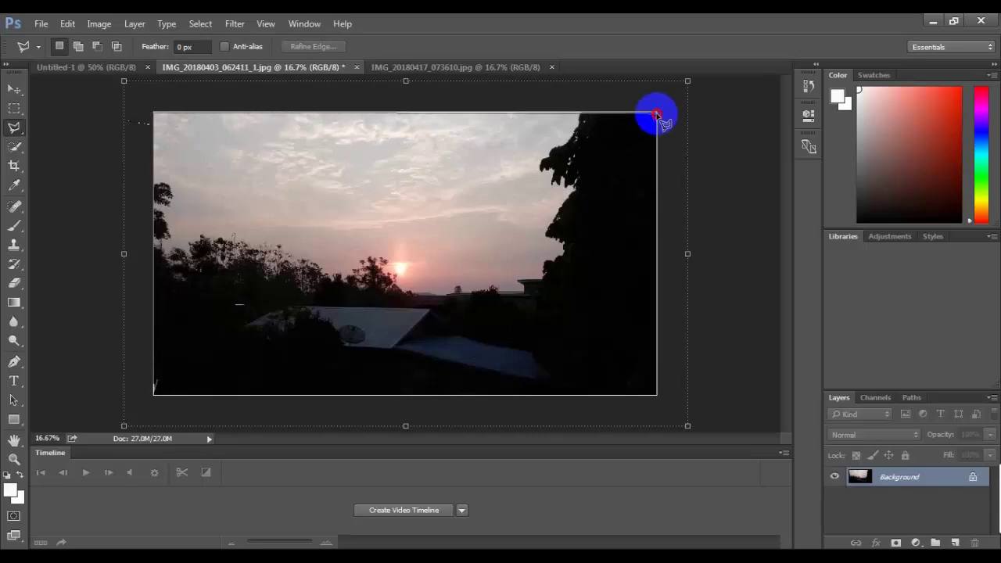
double_click(657, 394)
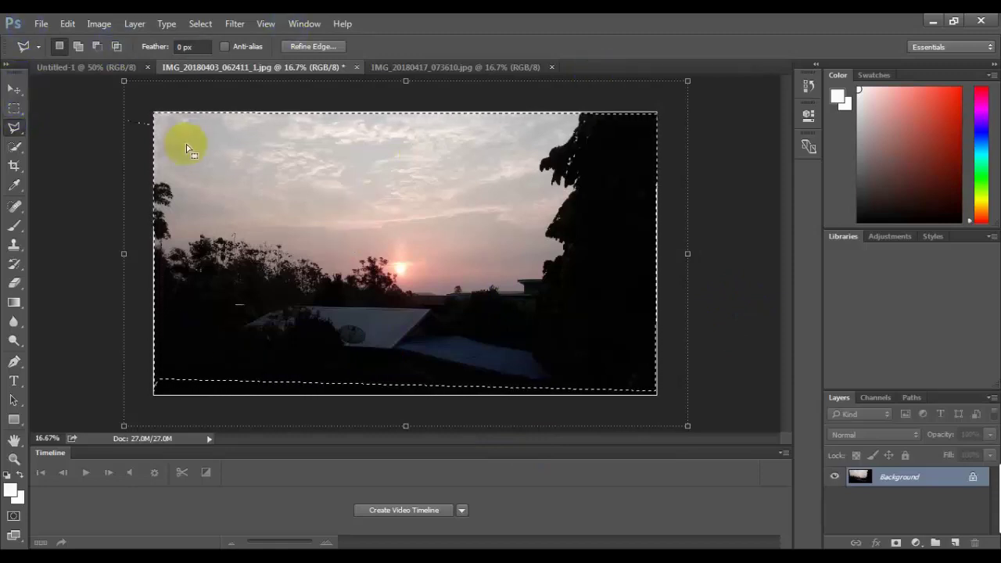
click(16, 91)
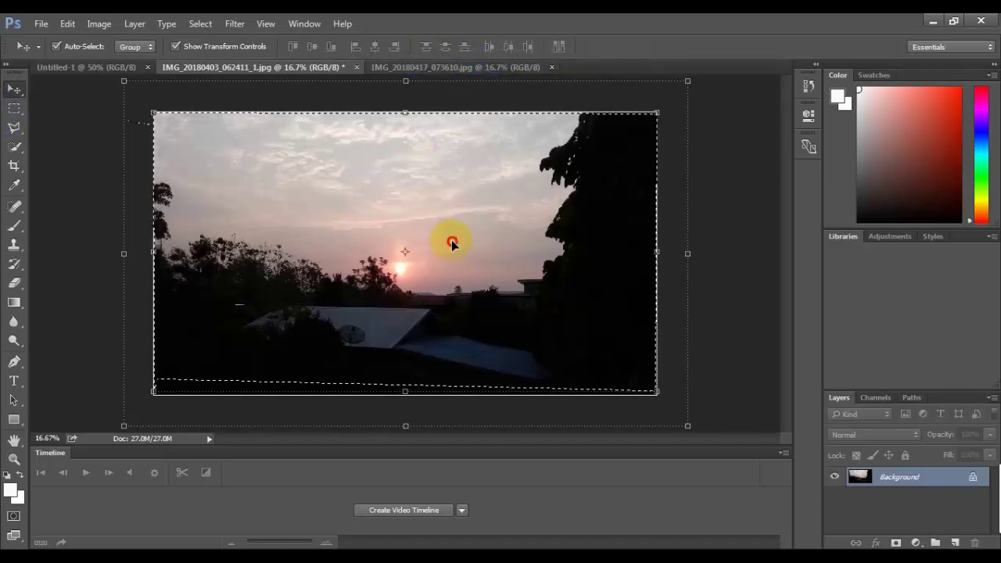
Drag the sunset selection into the street photo as Layer 1 and stretch its bottom edge down
mouse_move(448, 244)
mouse_down()
mouse_move(495, 75)
mouse_move(417, 250)
mouse_move(385, 245)
mouse_move(410, 235)
mouse_up()
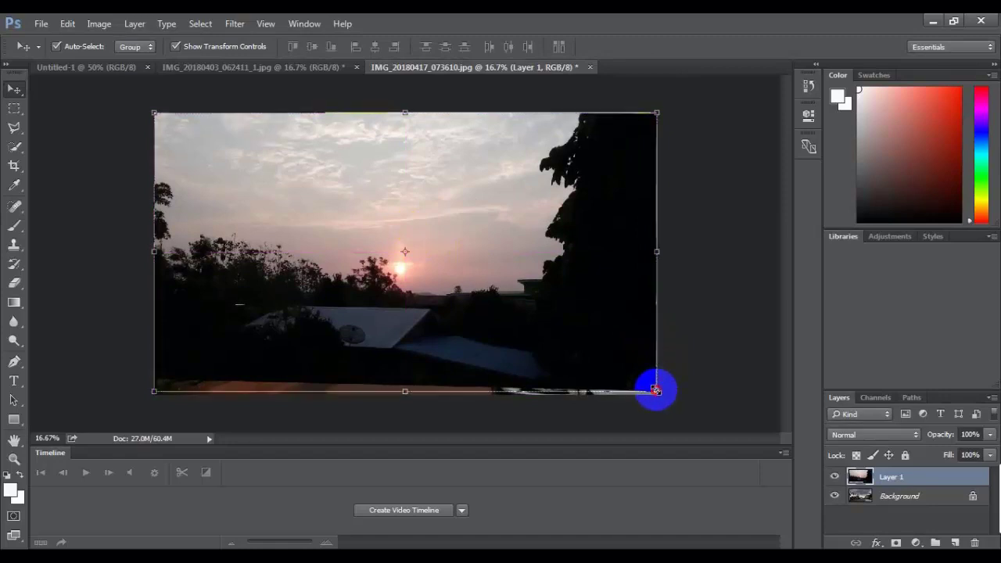
drag(661, 392, 661, 393)
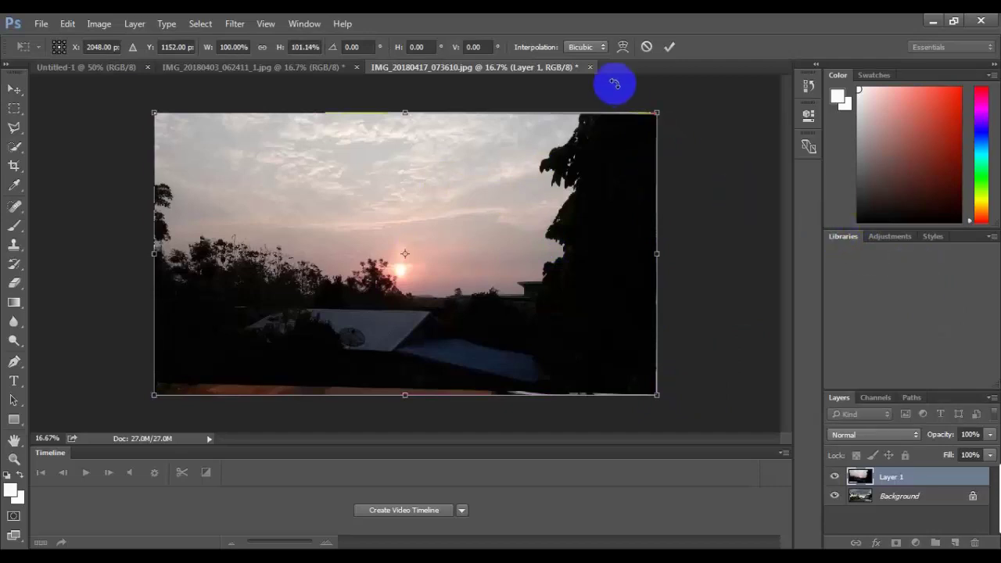
Apply the pending transformation on the sunset layer
click(481, 182)
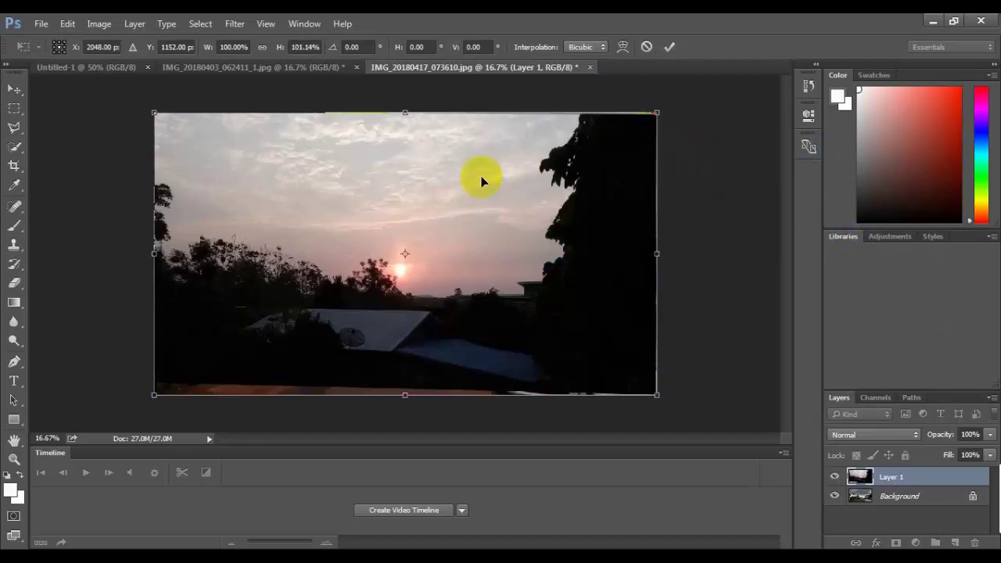
click(15, 109)
click(446, 230)
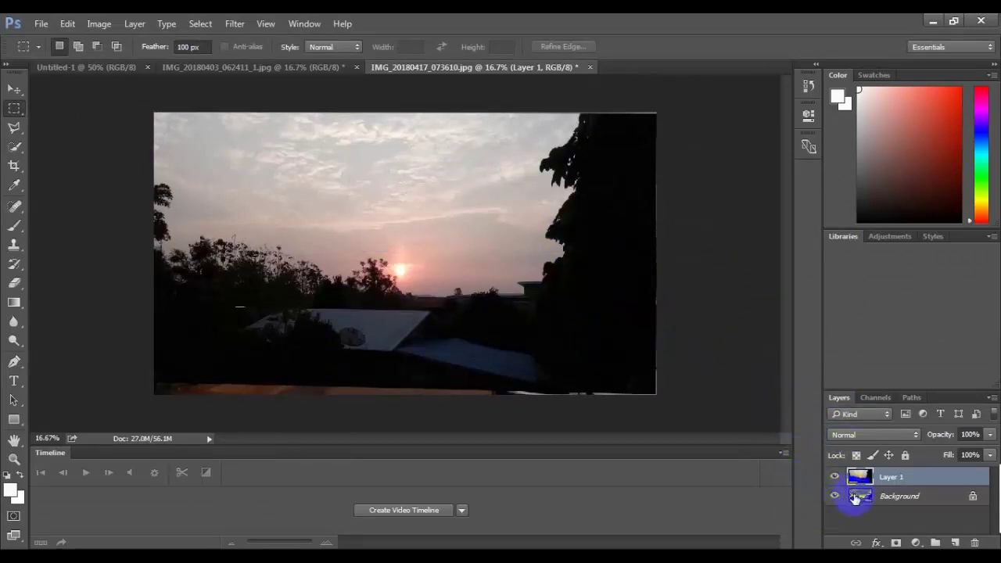
click(370, 276)
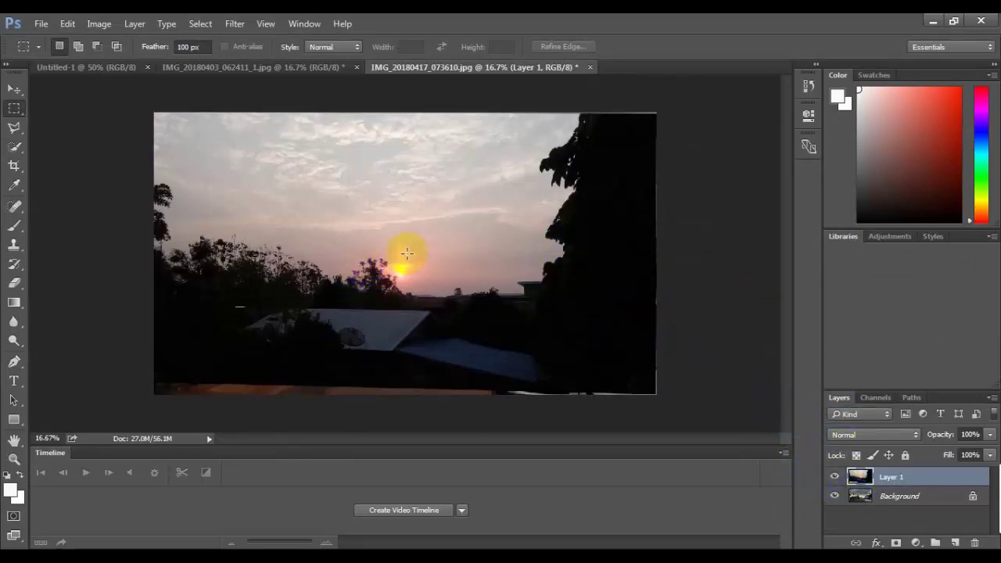
click(562, 258)
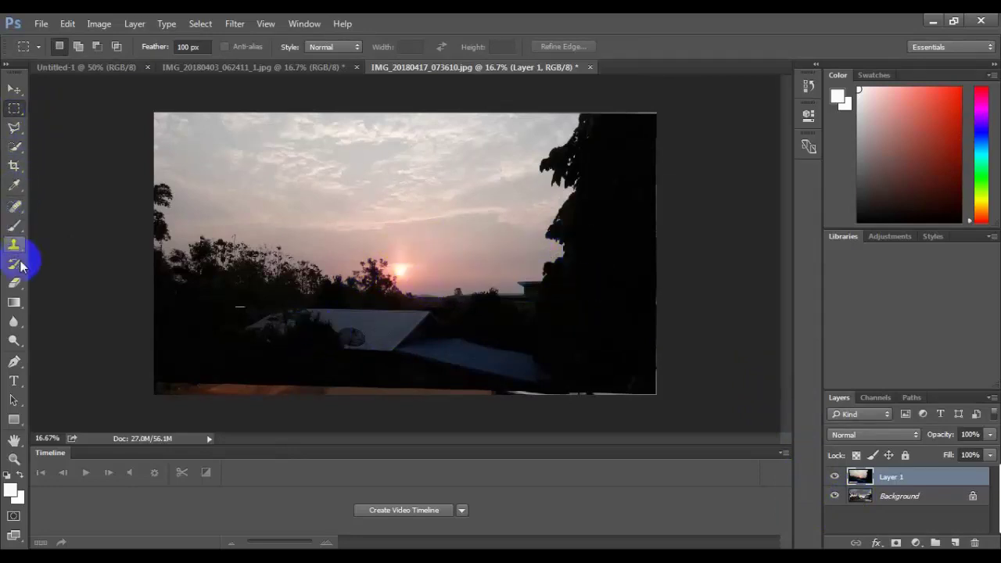
Choose the Eraser and set a soft 514 px brush with 0% hardness
click(14, 283)
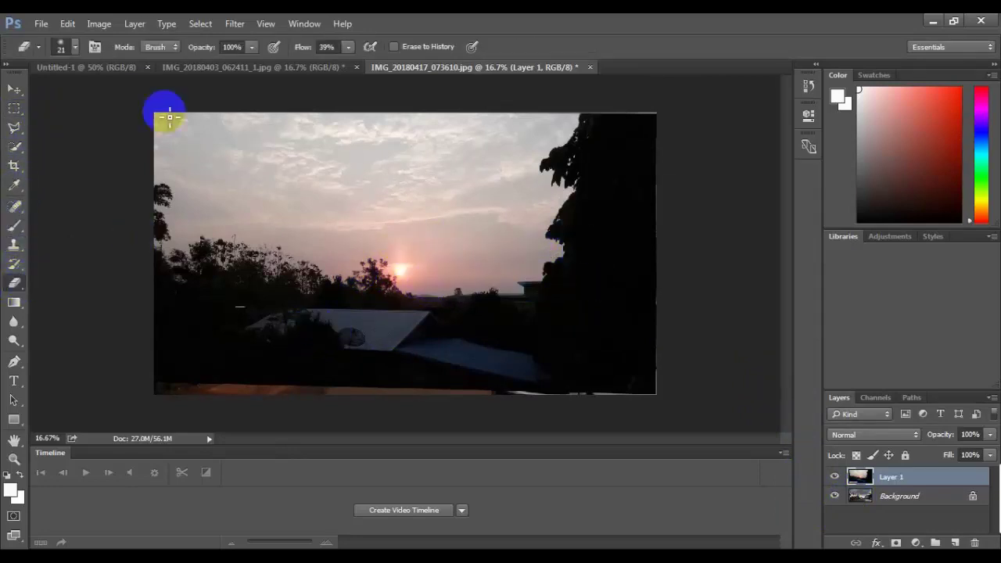
click(73, 51)
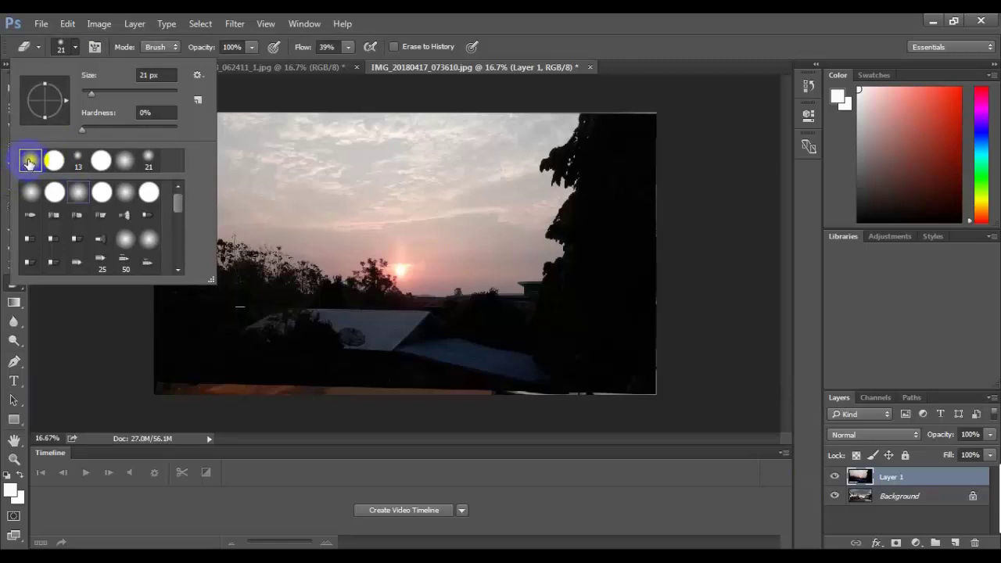
click(113, 91)
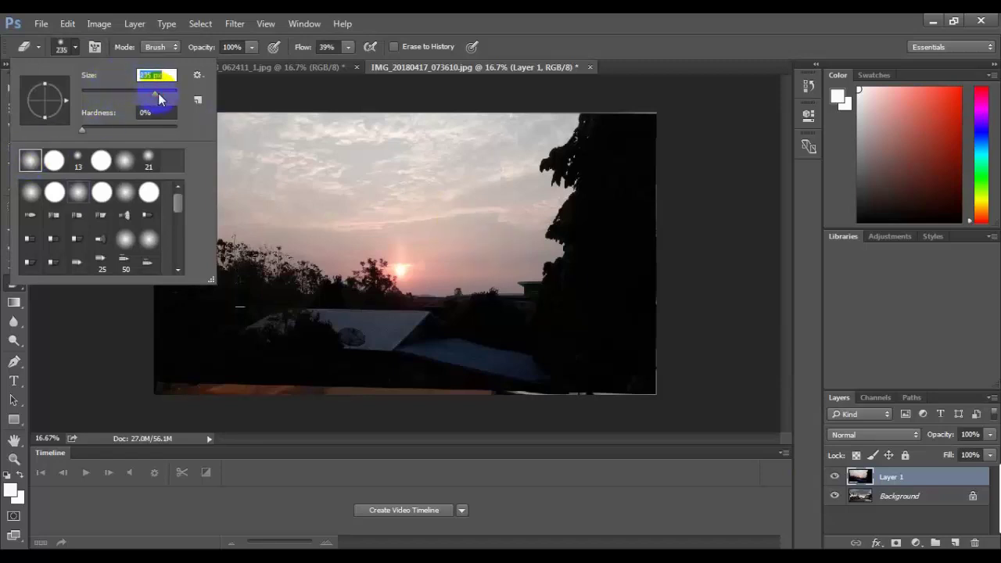
drag(159, 98, 170, 94)
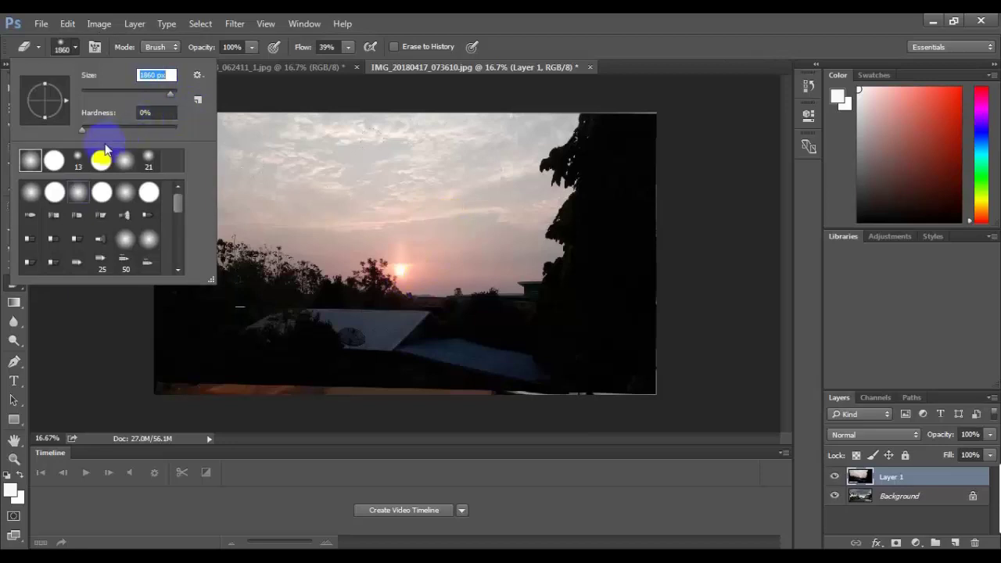
click(142, 94)
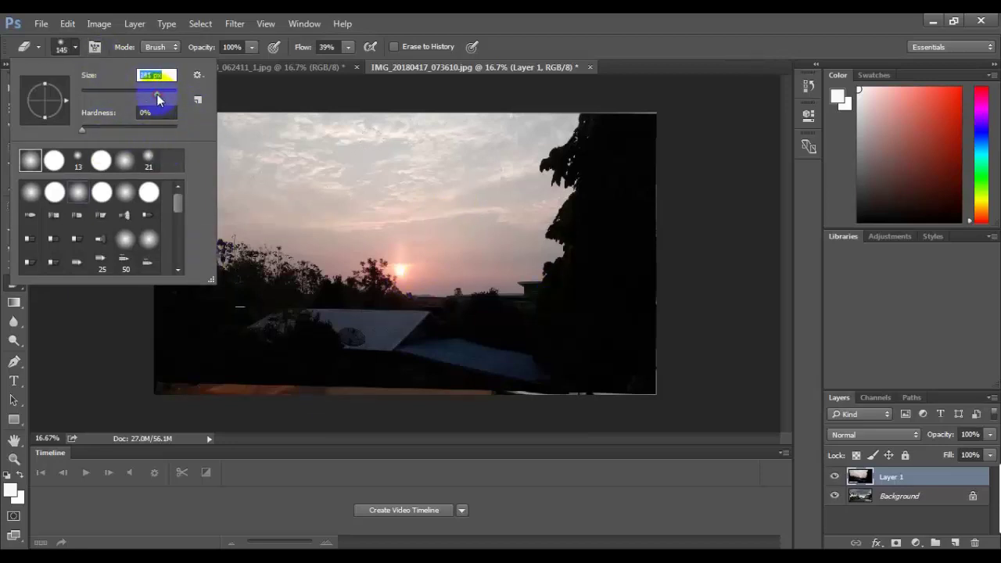
click(159, 95)
click(337, 309)
click(530, 270)
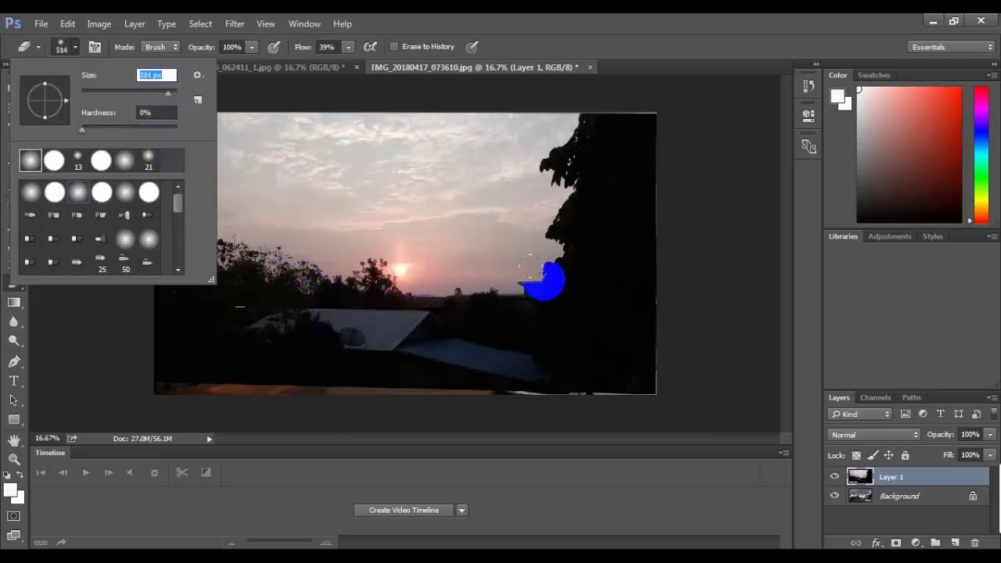
Softly erase the treeline, storefront area and road on Layer 1 to reveal the street
mouse_move(528, 268)
mouse_down()
mouse_move(225, 313)
mouse_move(269, 330)
mouse_move(193, 349)
mouse_move(246, 356)
mouse_move(153, 355)
mouse_move(285, 362)
mouse_move(292, 328)
mouse_move(377, 354)
mouse_move(352, 338)
mouse_move(476, 349)
mouse_move(247, 358)
mouse_move(353, 373)
mouse_move(292, 355)
mouse_move(205, 358)
mouse_move(391, 378)
mouse_move(609, 365)
mouse_move(516, 361)
mouse_move(587, 335)
mouse_move(581, 293)
mouse_move(538, 308)
mouse_move(538, 290)
mouse_move(560, 292)
mouse_move(568, 268)
mouse_move(621, 288)
mouse_move(639, 362)
mouse_move(566, 384)
mouse_move(496, 305)
mouse_move(414, 329)
mouse_move(180, 290)
mouse_move(164, 300)
mouse_move(196, 336)
mouse_move(223, 331)
mouse_up()
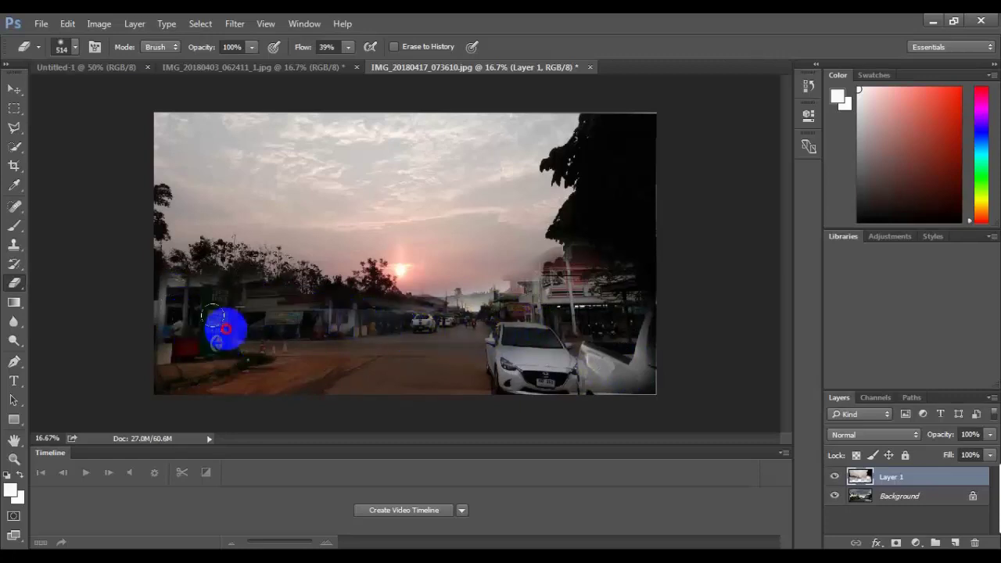
mouse_move(342, 342)
mouse_down()
mouse_move(398, 320)
mouse_move(145, 275)
mouse_move(139, 309)
mouse_move(171, 325)
mouse_move(200, 317)
mouse_move(212, 279)
mouse_move(151, 263)
mouse_move(187, 281)
mouse_move(369, 319)
mouse_move(533, 323)
mouse_move(475, 313)
mouse_move(425, 328)
mouse_move(448, 328)
mouse_move(497, 312)
mouse_move(551, 274)
mouse_up()
mouse_move(551, 278)
mouse_down()
mouse_move(588, 261)
mouse_move(519, 284)
mouse_move(487, 313)
mouse_move(527, 274)
mouse_move(630, 276)
mouse_move(617, 270)
mouse_move(641, 339)
mouse_move(636, 374)
mouse_move(635, 251)
mouse_move(634, 259)
mouse_move(649, 243)
mouse_move(592, 248)
mouse_move(551, 324)
mouse_move(521, 336)
mouse_move(522, 285)
mouse_move(415, 330)
mouse_move(291, 296)
mouse_move(426, 327)
mouse_move(491, 320)
mouse_move(310, 349)
mouse_move(200, 315)
mouse_move(152, 264)
mouse_move(145, 223)
mouse_move(180, 285)
mouse_move(154, 225)
mouse_move(221, 286)
mouse_up()
click(393, 335)
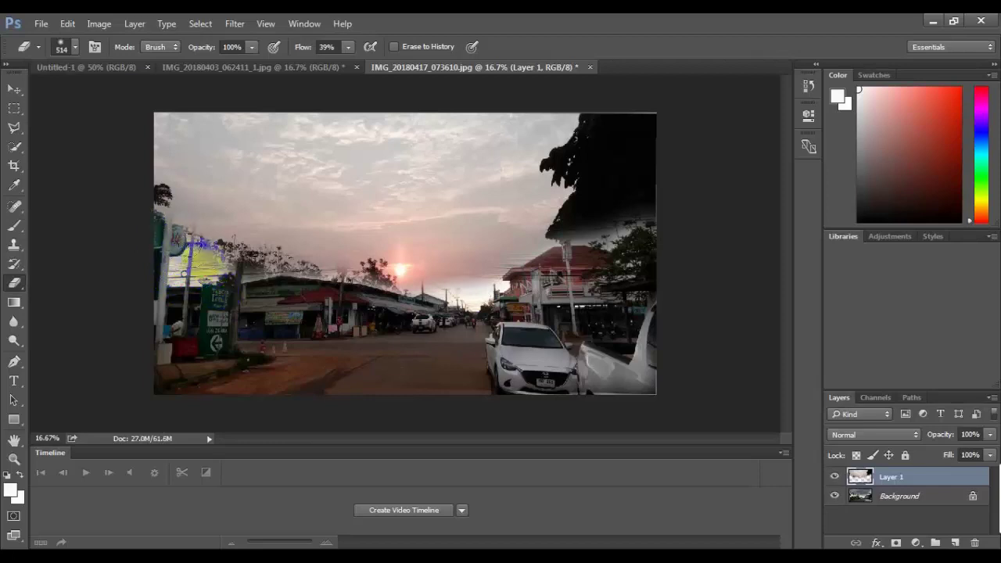
Erase Layer 1 around the poles, wires, buildings and right-hand trees at 39% flow
mouse_move(203, 256)
mouse_down()
mouse_move(235, 279)
mouse_move(238, 262)
mouse_move(253, 276)
mouse_move(324, 290)
mouse_move(146, 297)
mouse_move(172, 324)
mouse_move(319, 348)
mouse_move(329, 331)
mouse_move(206, 290)
mouse_move(174, 239)
mouse_up()
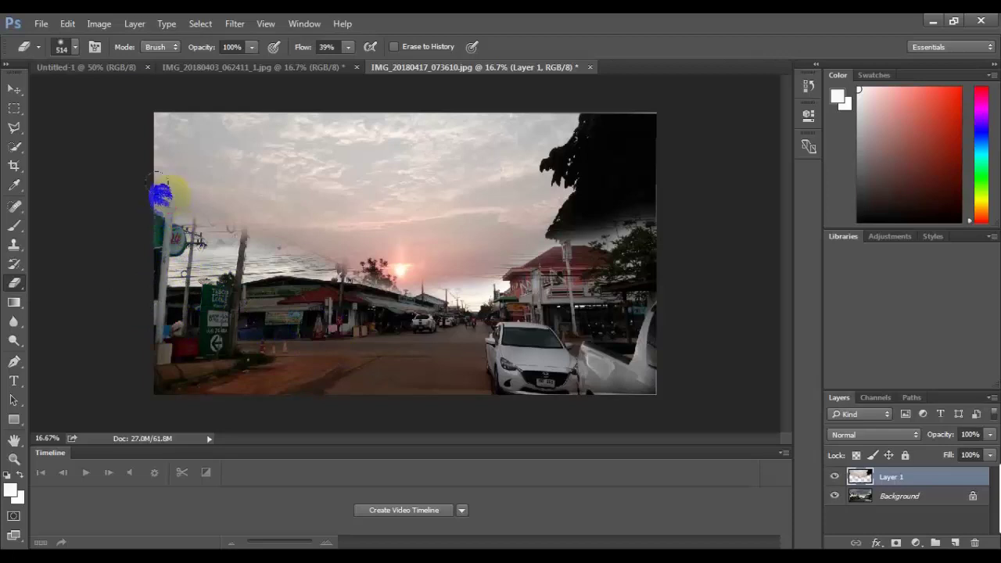
mouse_move(166, 190)
mouse_down()
mouse_move(158, 181)
mouse_move(169, 178)
mouse_move(161, 234)
mouse_move(199, 218)
mouse_move(238, 248)
mouse_move(226, 224)
mouse_up()
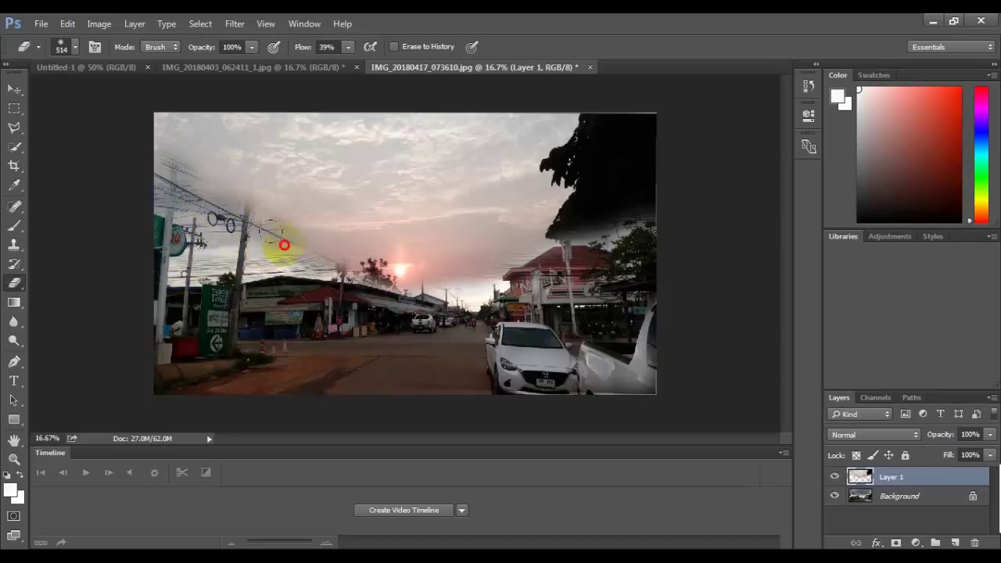
mouse_move(361, 273)
mouse_down()
mouse_move(354, 277)
mouse_move(383, 289)
mouse_move(332, 235)
mouse_move(360, 227)
mouse_move(422, 295)
mouse_move(443, 290)
mouse_move(384, 279)
mouse_move(525, 268)
mouse_move(586, 280)
mouse_up()
mouse_move(422, 291)
mouse_down()
mouse_move(319, 303)
mouse_move(290, 266)
mouse_move(196, 287)
mouse_move(190, 324)
mouse_move(384, 339)
mouse_move(364, 326)
mouse_move(257, 313)
mouse_move(438, 342)
mouse_move(506, 305)
mouse_move(551, 303)
mouse_move(524, 344)
mouse_move(599, 326)
mouse_move(577, 346)
mouse_move(706, 263)
mouse_up()
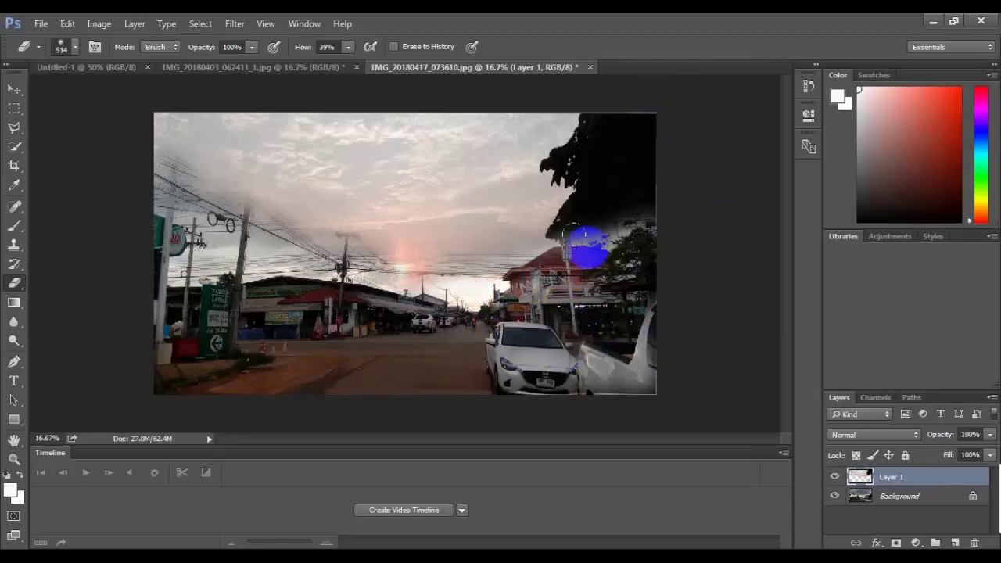
mouse_move(559, 205)
mouse_down()
mouse_move(591, 132)
mouse_move(557, 219)
mouse_move(563, 266)
mouse_move(523, 240)
mouse_move(598, 238)
mouse_move(580, 239)
mouse_move(630, 222)
mouse_up()
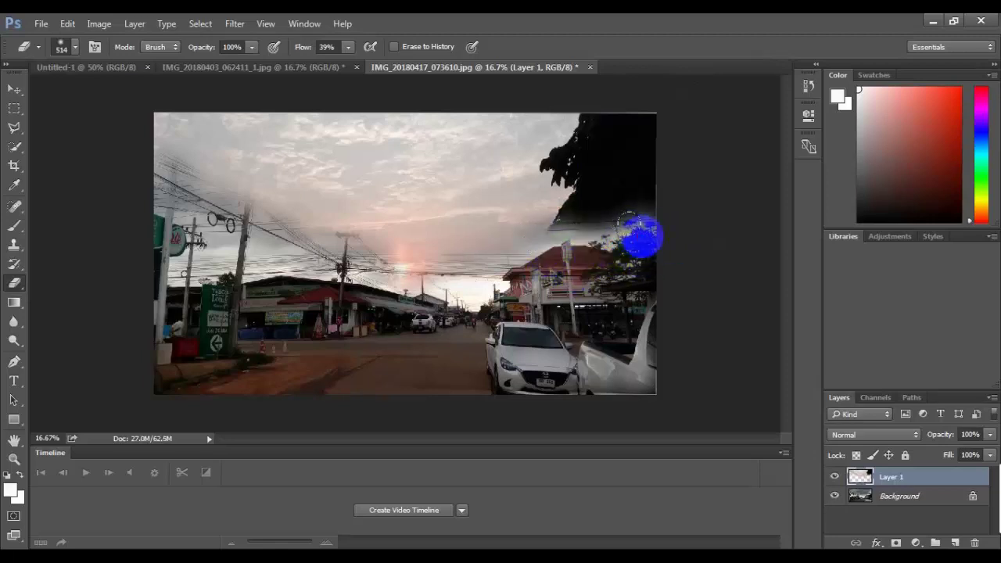
mouse_move(581, 253)
mouse_down()
mouse_move(545, 239)
mouse_move(584, 252)
mouse_move(599, 223)
mouse_up()
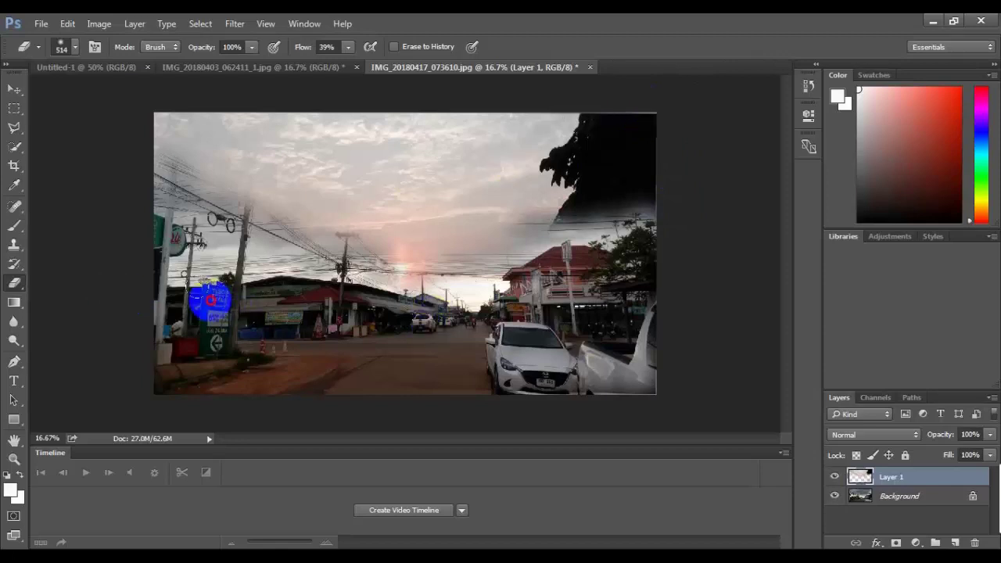
mouse_move(235, 275)
mouse_down()
mouse_move(214, 239)
mouse_move(306, 300)
mouse_up()
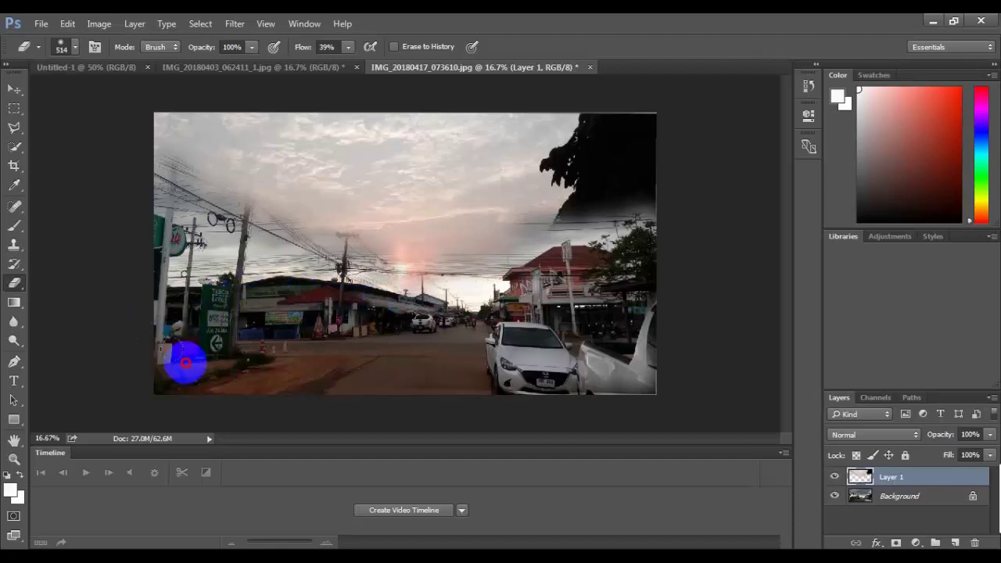
Erase the sky layer around the left pole and over the white car and right car
drag(167, 263, 161, 224)
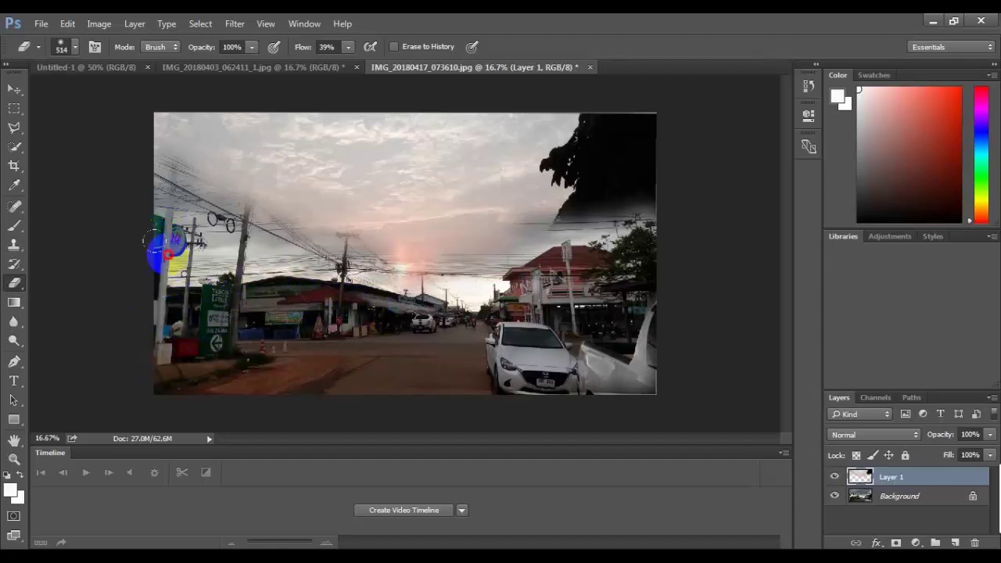
click(206, 262)
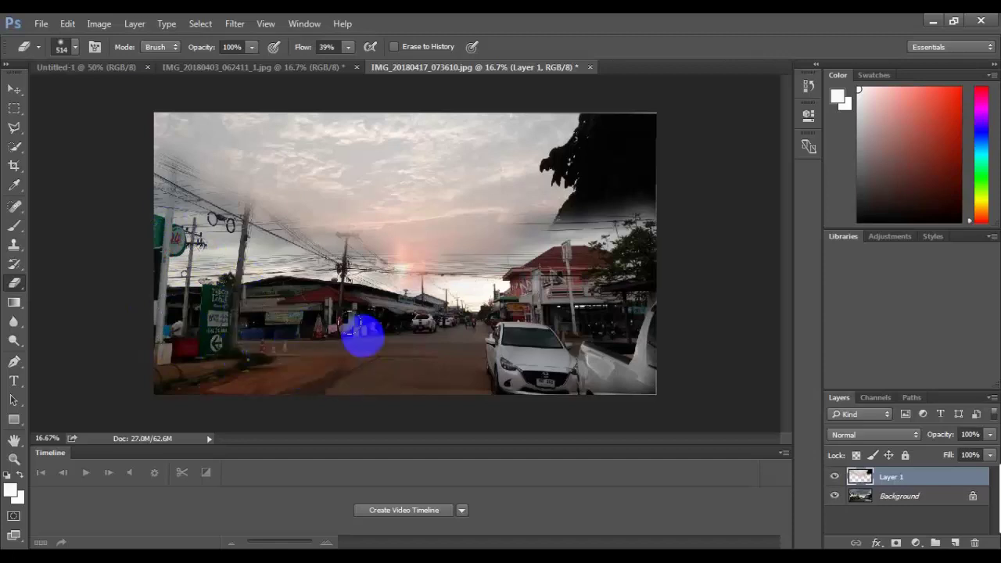
click(485, 332)
mouse_move(485, 332)
mouse_down()
mouse_move(227, 367)
mouse_move(242, 351)
mouse_up()
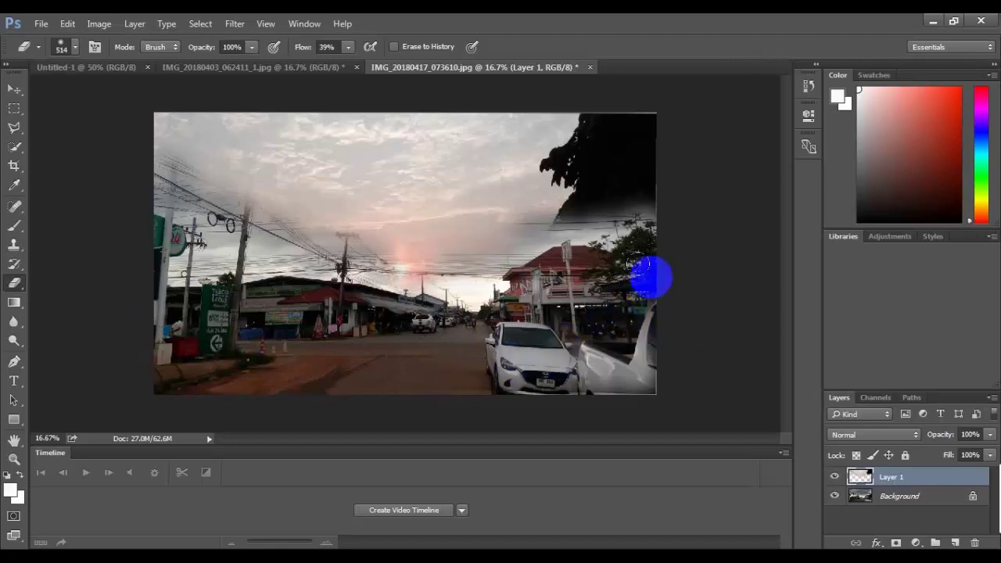
mouse_move(645, 274)
mouse_down()
mouse_move(628, 379)
mouse_move(210, 360)
mouse_up()
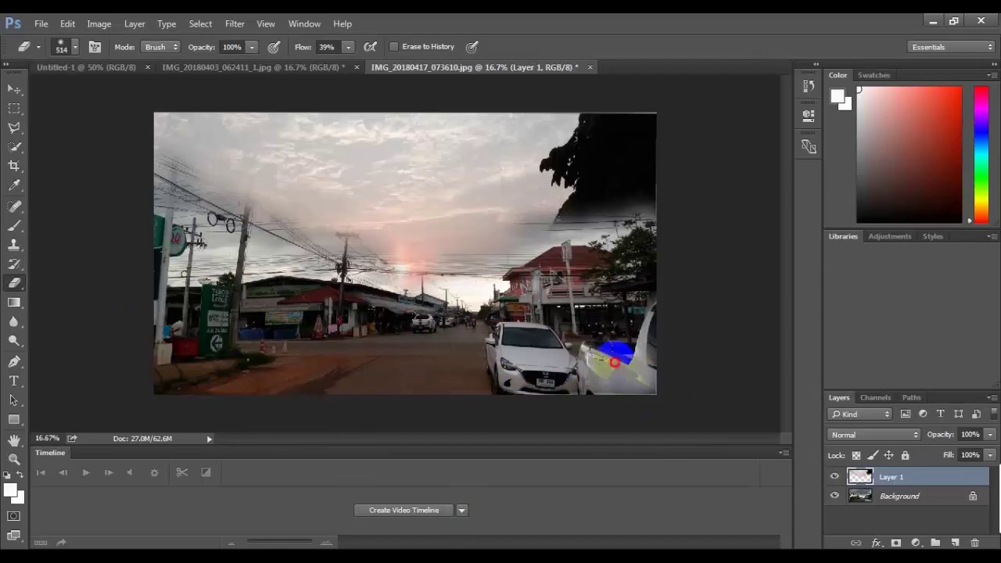
drag(655, 335, 646, 323)
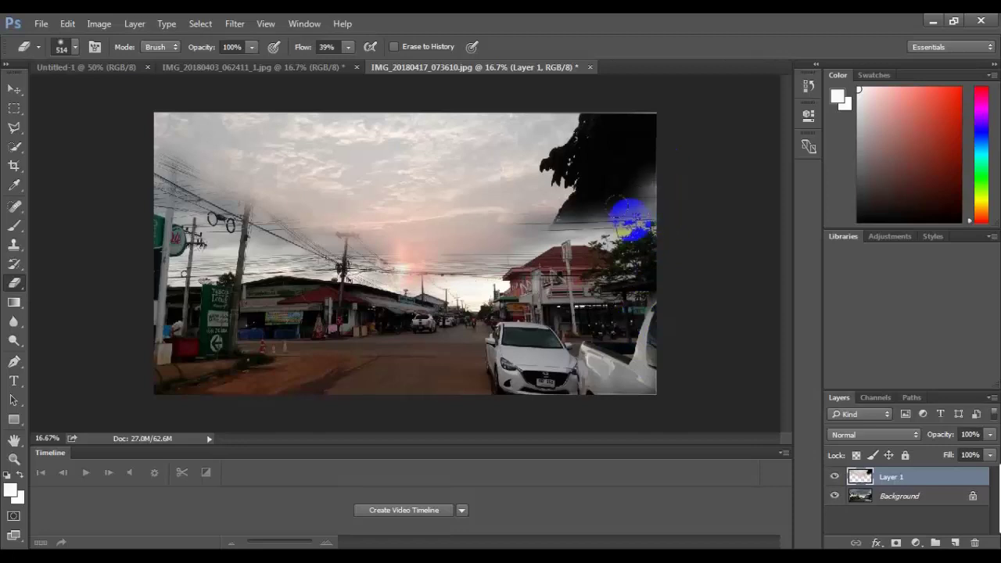
Erase the dark tree area at the top right and along its edges
click(573, 224)
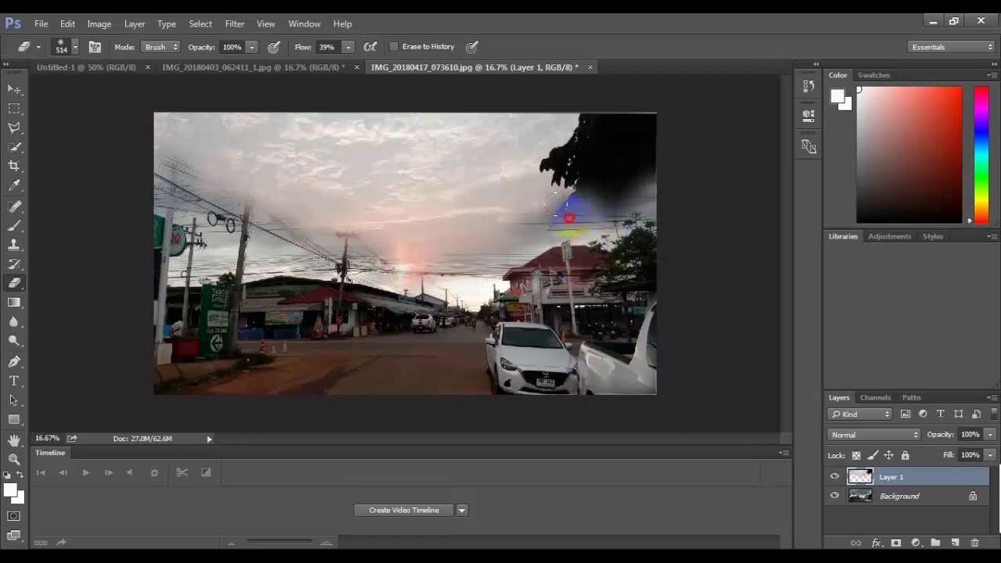
mouse_move(569, 218)
mouse_down()
mouse_move(565, 261)
mouse_move(659, 149)
mouse_move(603, 172)
mouse_up()
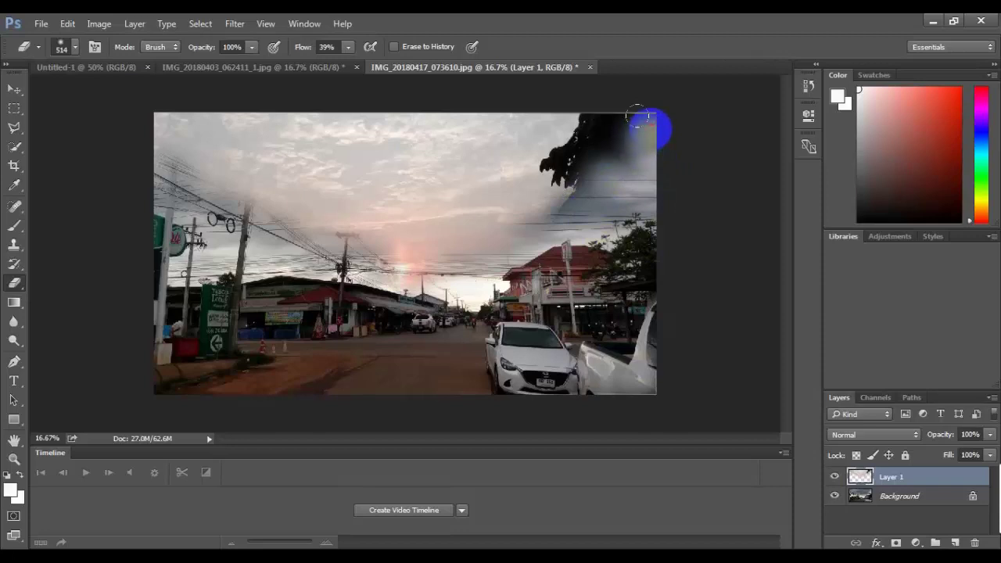
drag(635, 119, 597, 149)
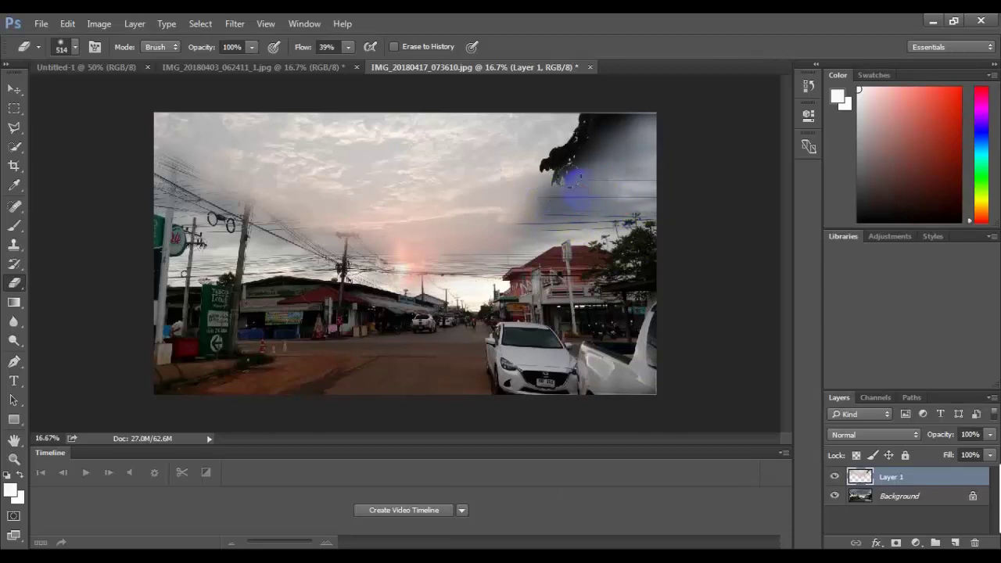
mouse_move(582, 189)
mouse_down()
mouse_move(618, 115)
mouse_move(574, 106)
mouse_move(559, 160)
mouse_up()
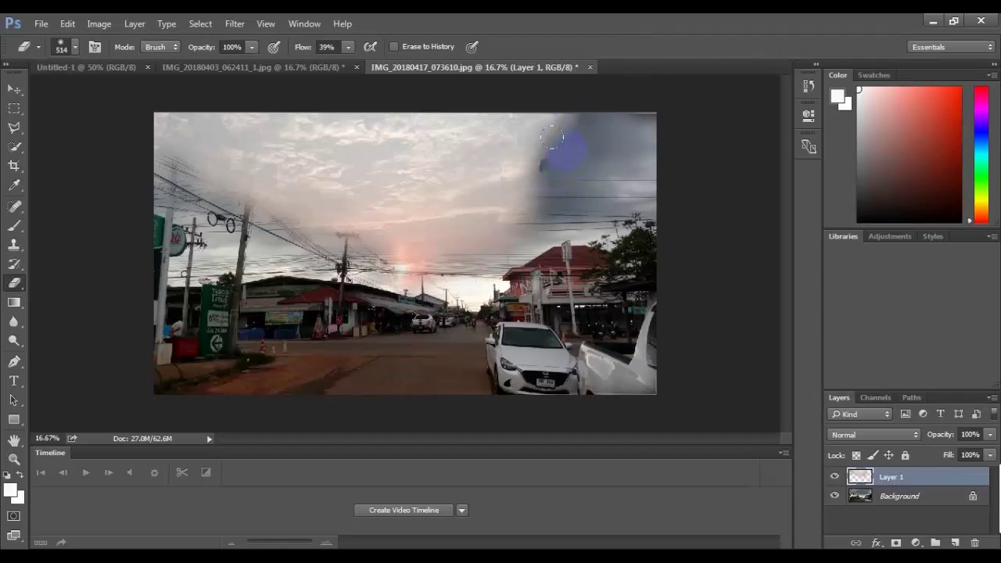
drag(551, 138, 533, 154)
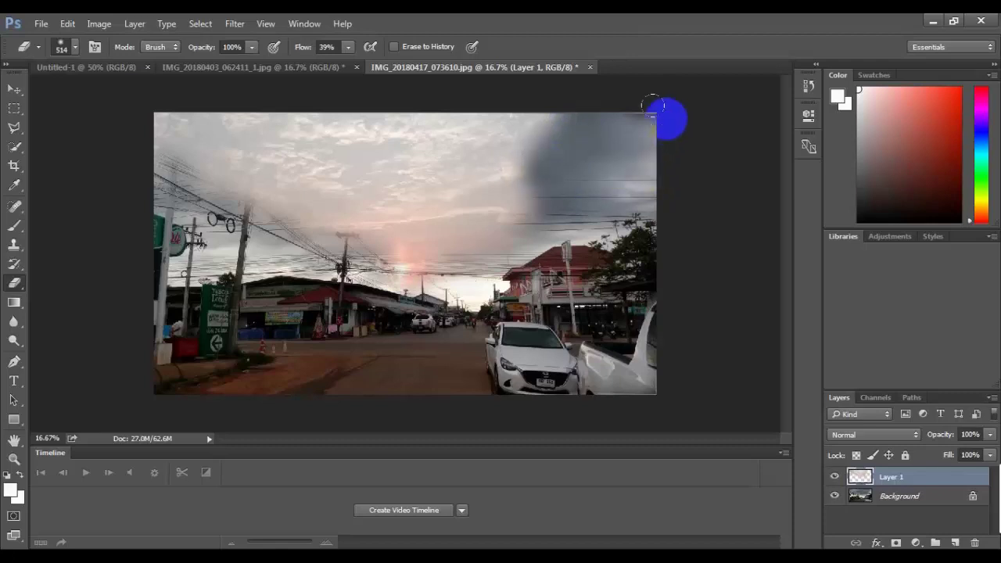
click(640, 321)
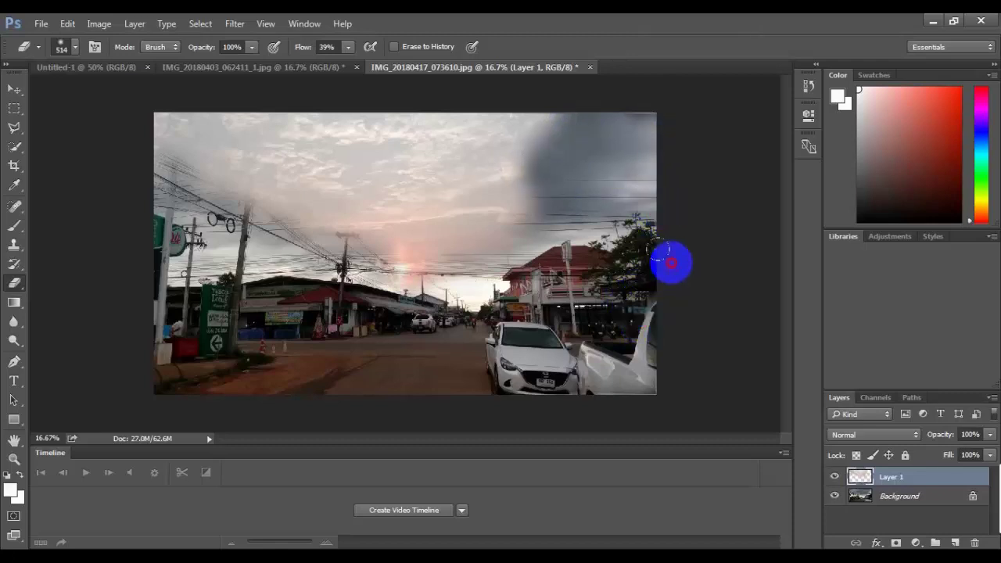
mouse_move(670, 262)
mouse_down()
mouse_move(585, 255)
mouse_move(632, 230)
mouse_up()
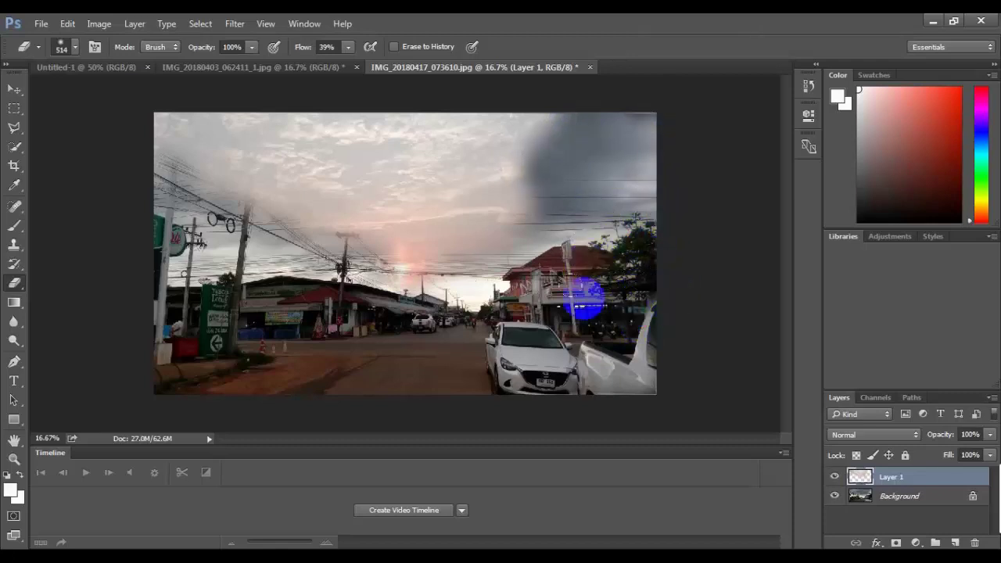
Dab-erase several spots across the centre and right of the sky layer
click(476, 292)
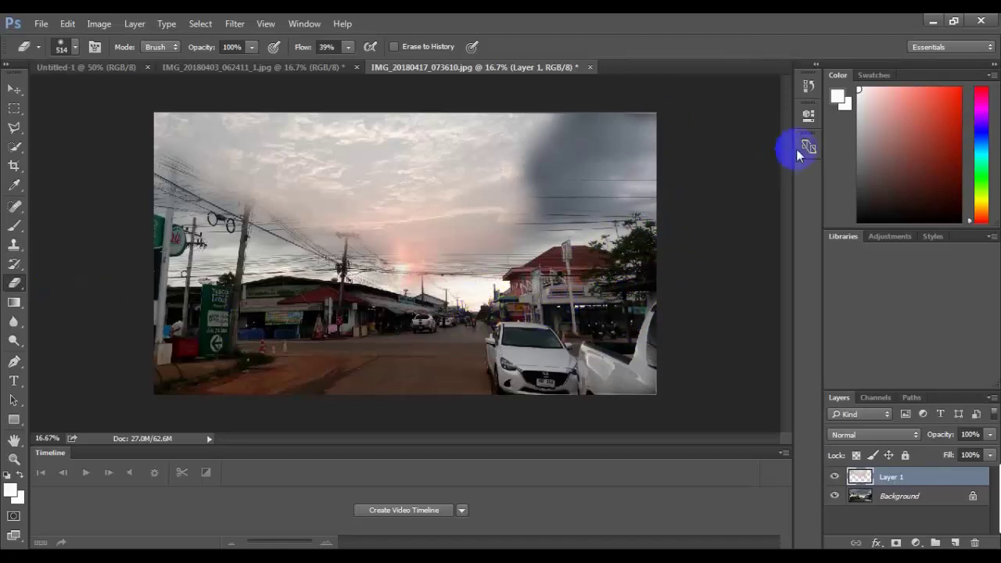
click(636, 178)
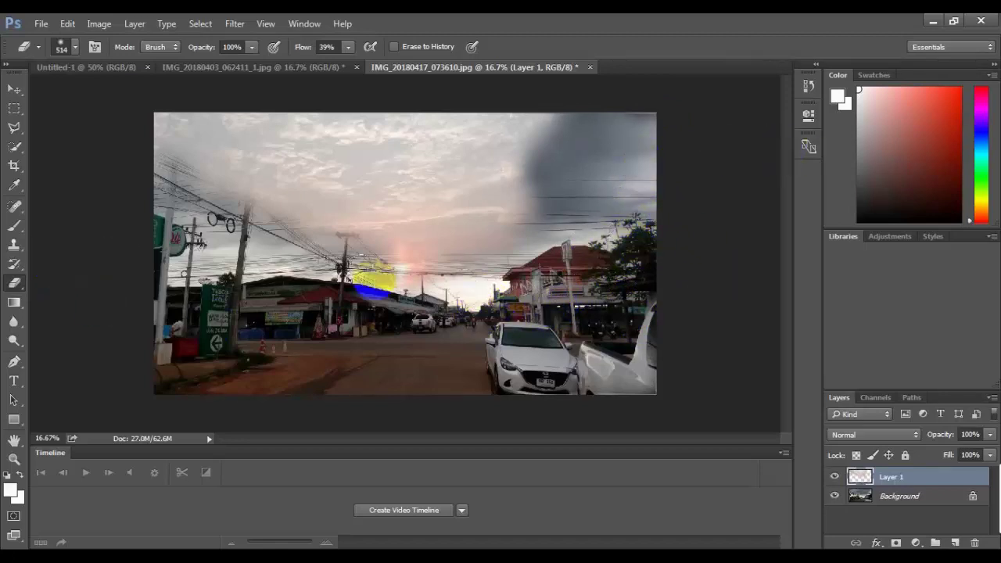
click(556, 259)
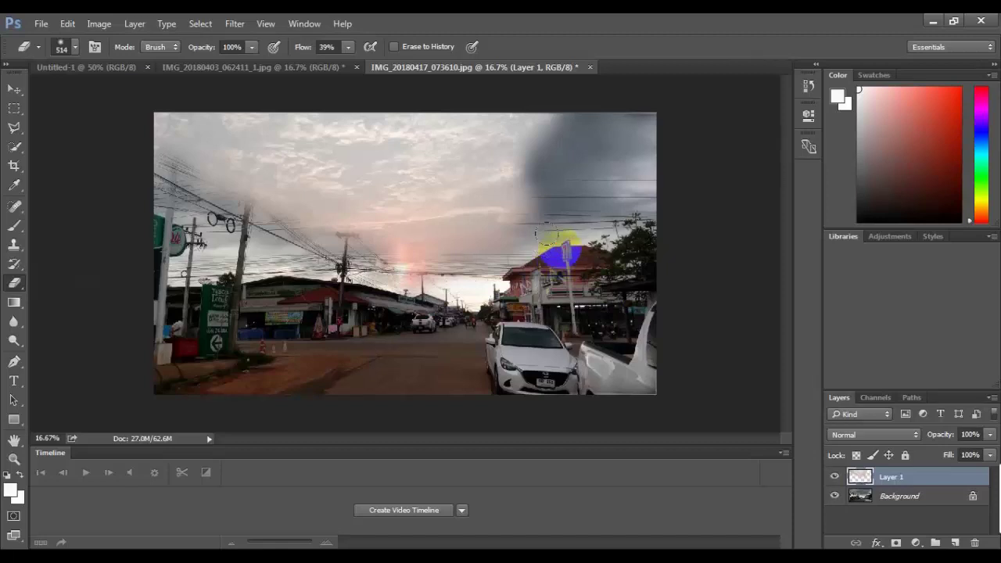
click(481, 248)
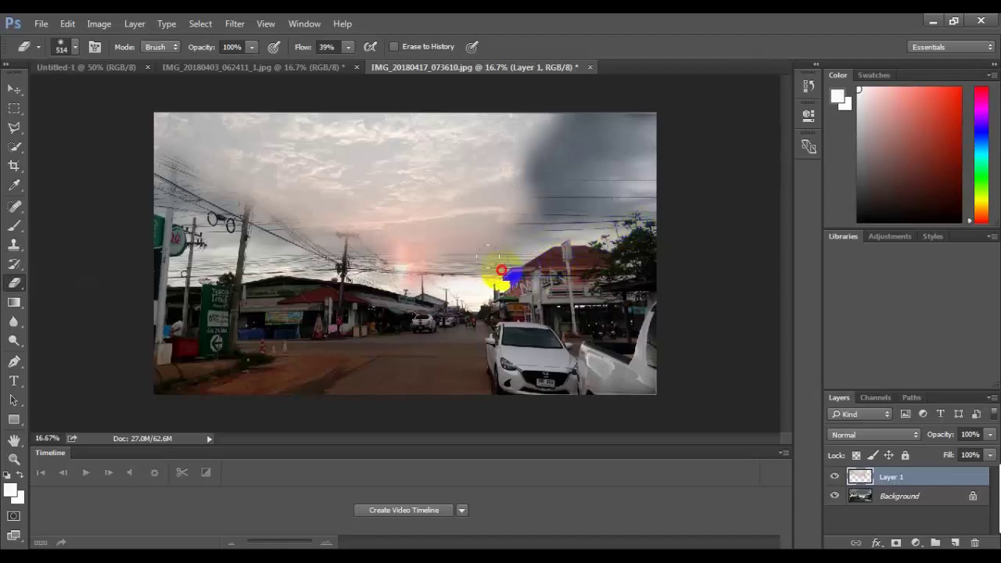
mouse_move(516, 247)
mouse_down()
mouse_move(643, 116)
mouse_move(649, 259)
mouse_move(644, 105)
mouse_move(550, 104)
mouse_move(516, 122)
mouse_move(514, 161)
mouse_up()
click(630, 261)
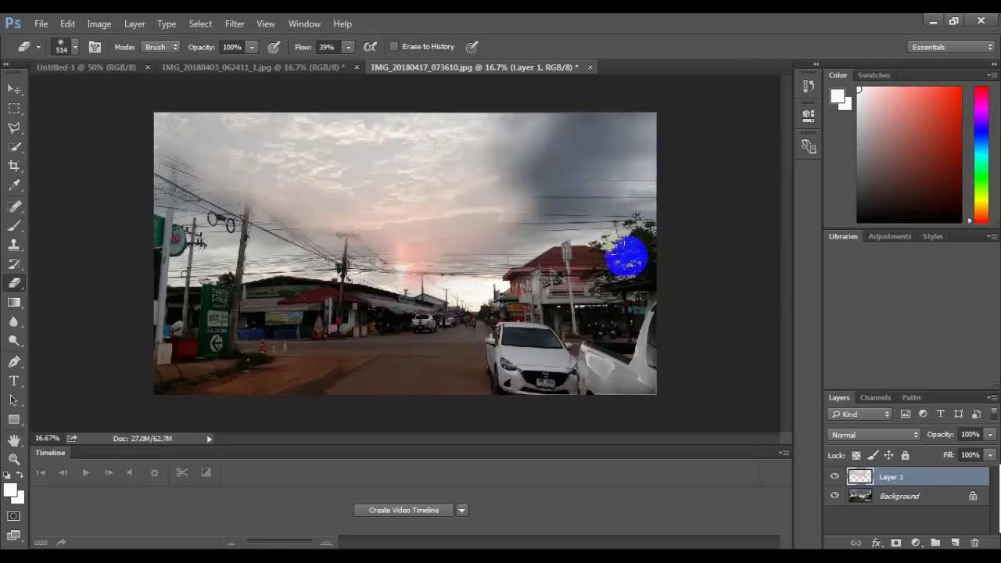
Erase the top-left sky around the utility pole and soften the upper-right sunset
drag(183, 128, 211, 188)
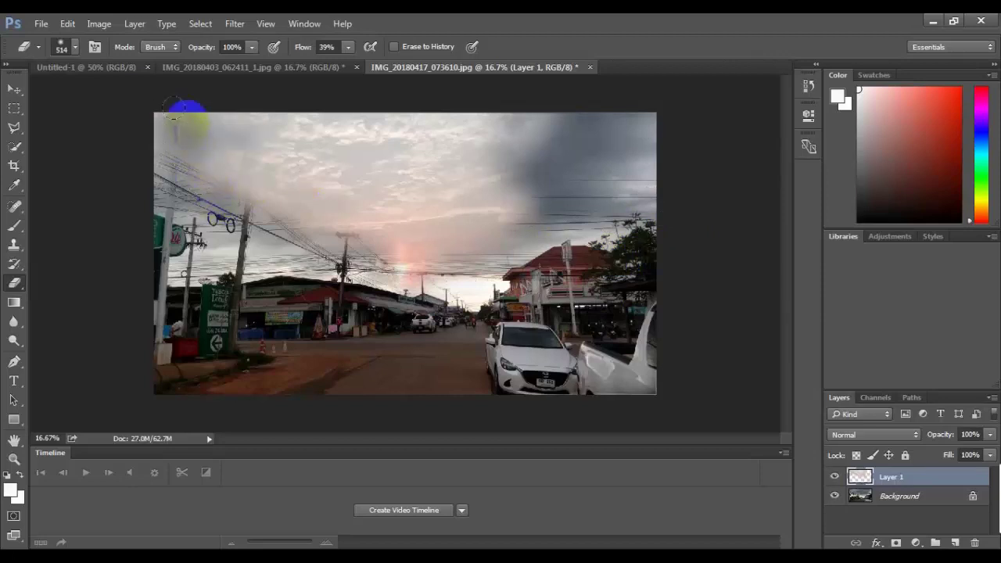
mouse_move(176, 118)
mouse_down()
mouse_move(172, 95)
mouse_move(188, 154)
mouse_up()
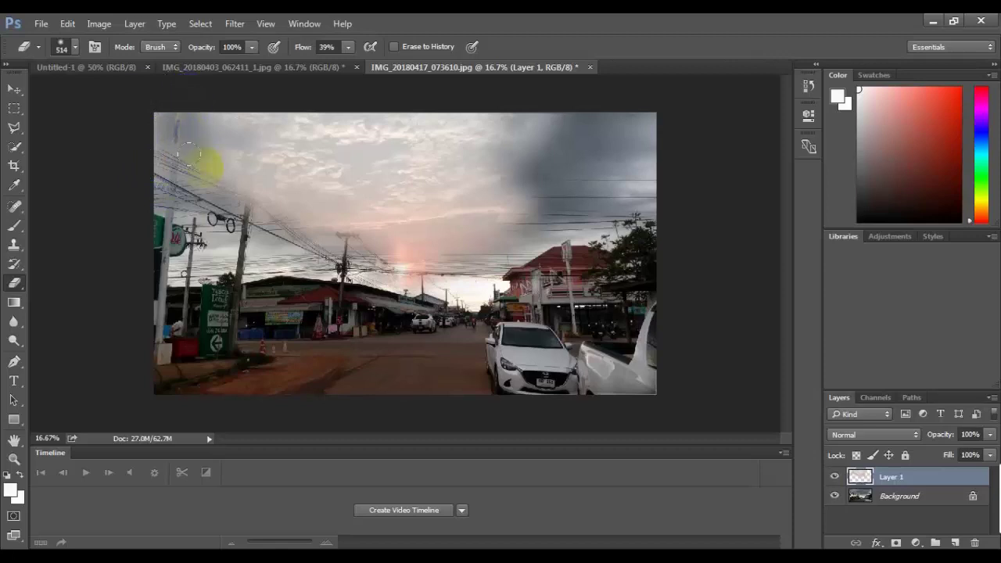
drag(217, 183, 212, 178)
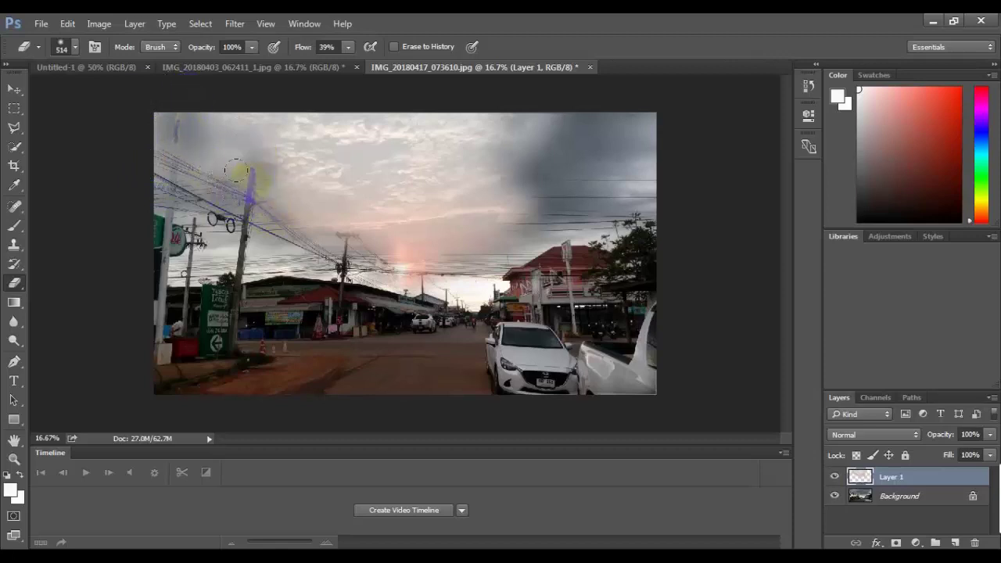
drag(211, 228, 263, 244)
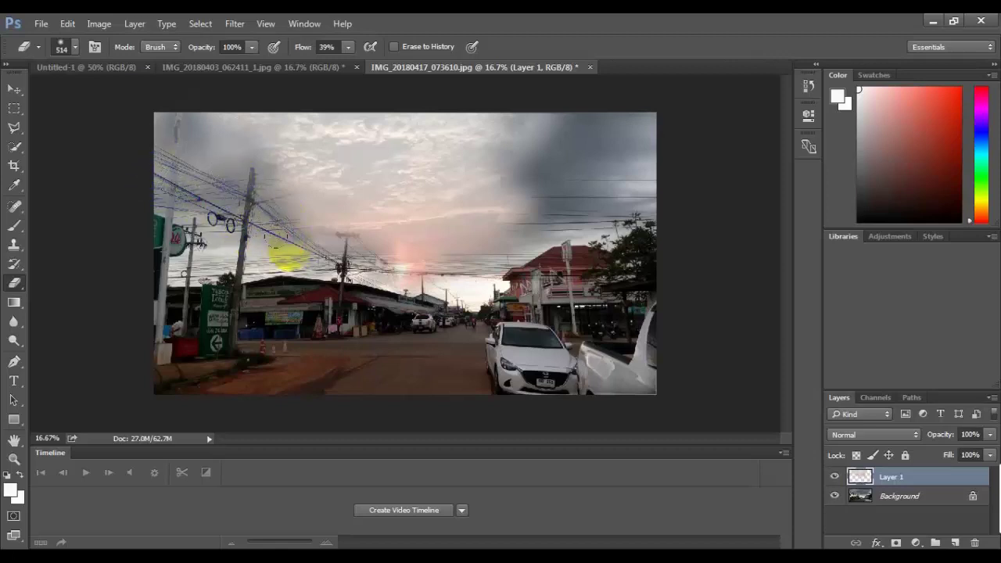
click(327, 218)
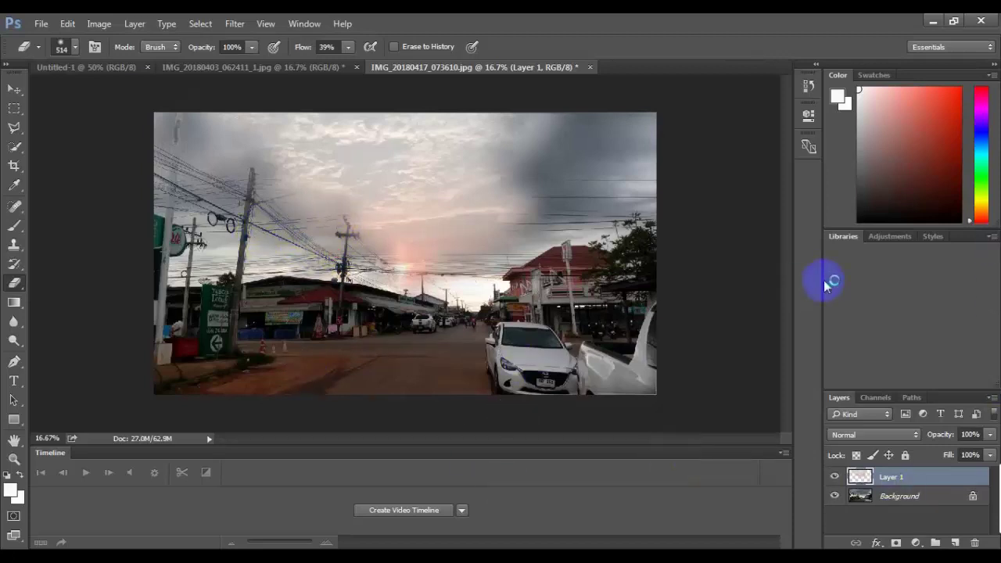
mouse_move(622, 191)
mouse_down()
mouse_move(600, 189)
mouse_move(456, 251)
mouse_up()
mouse_move(344, 258)
mouse_down()
mouse_move(480, 193)
mouse_move(422, 195)
mouse_move(485, 194)
mouse_up()
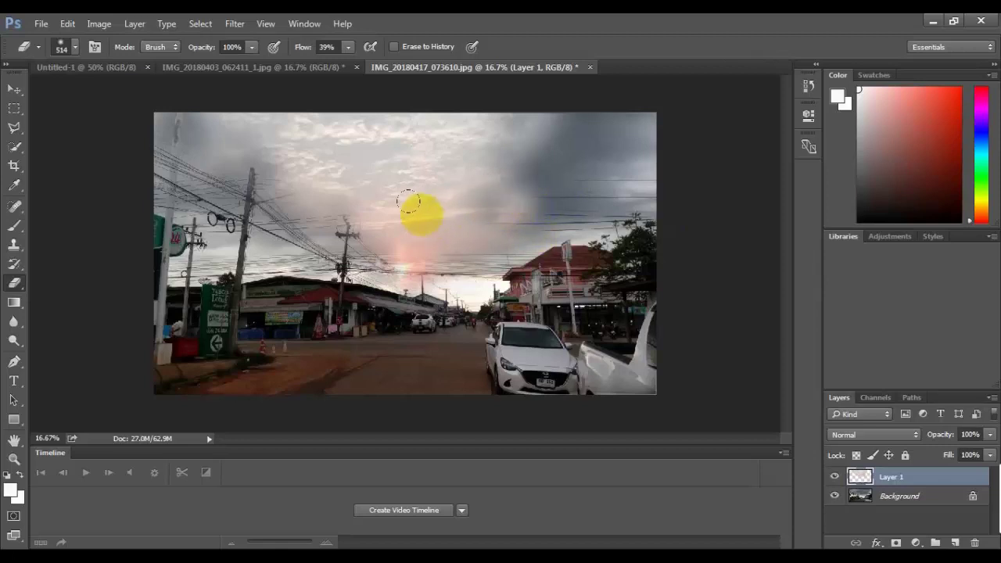
Lightly fade the sunset sky near the centre, upper right and upper left
click(297, 196)
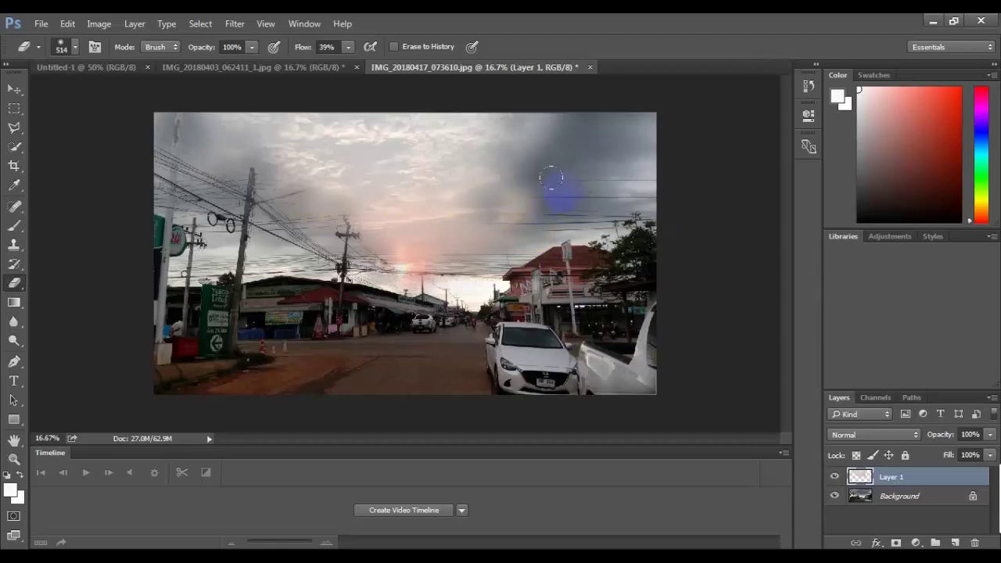
drag(551, 178, 608, 210)
drag(521, 209, 643, 190)
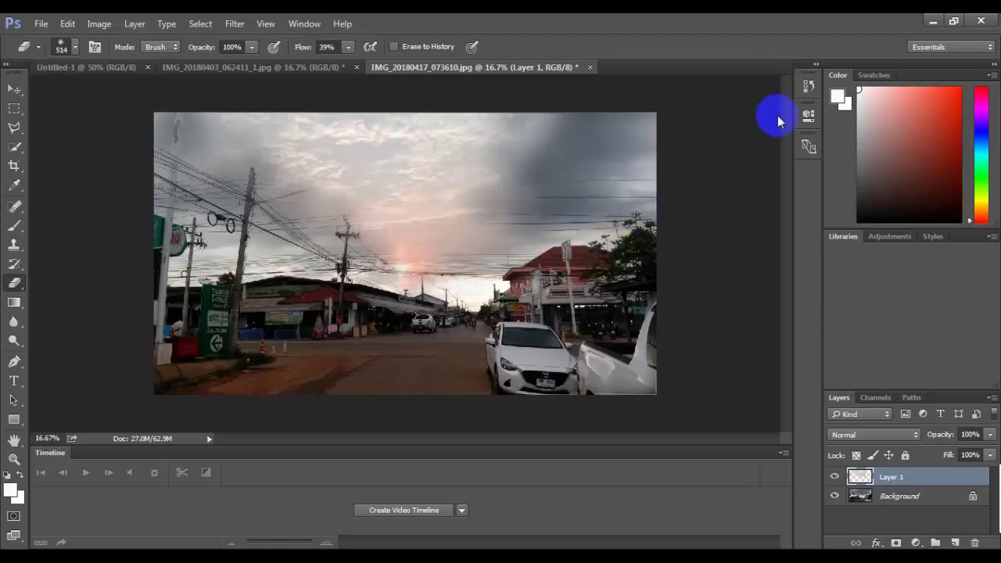
drag(166, 196, 187, 199)
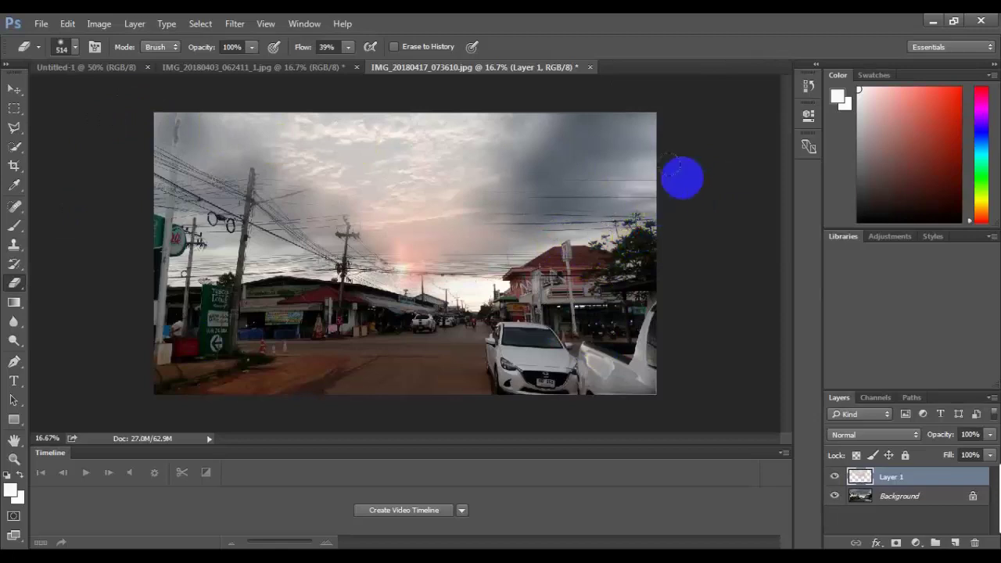
mouse_move(501, 152)
mouse_down()
mouse_move(330, 117)
mouse_move(535, 118)
mouse_move(400, 104)
mouse_up()
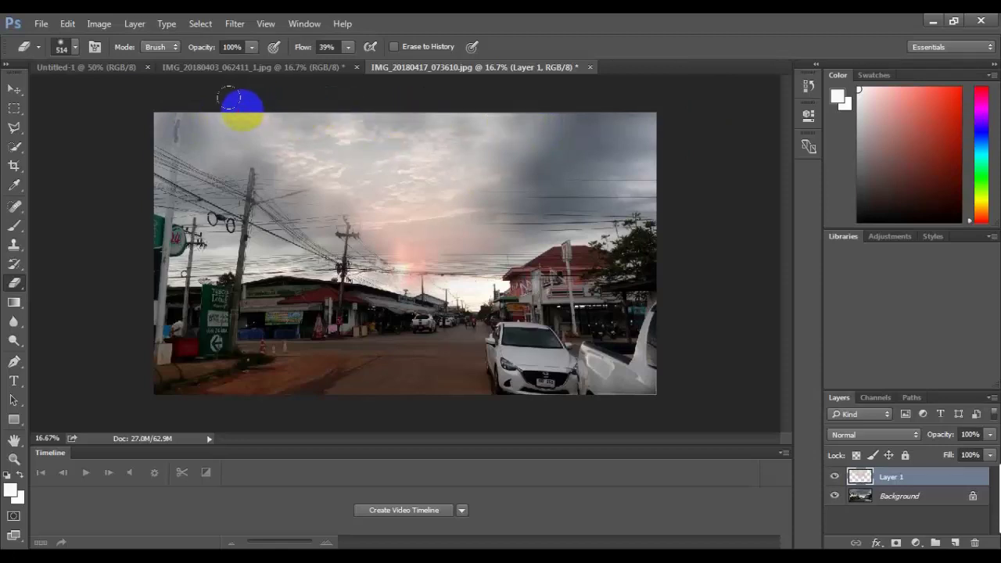
Fade the sky along the top edge and right side, and clean the right-edge smudge
drag(234, 104, 524, 108)
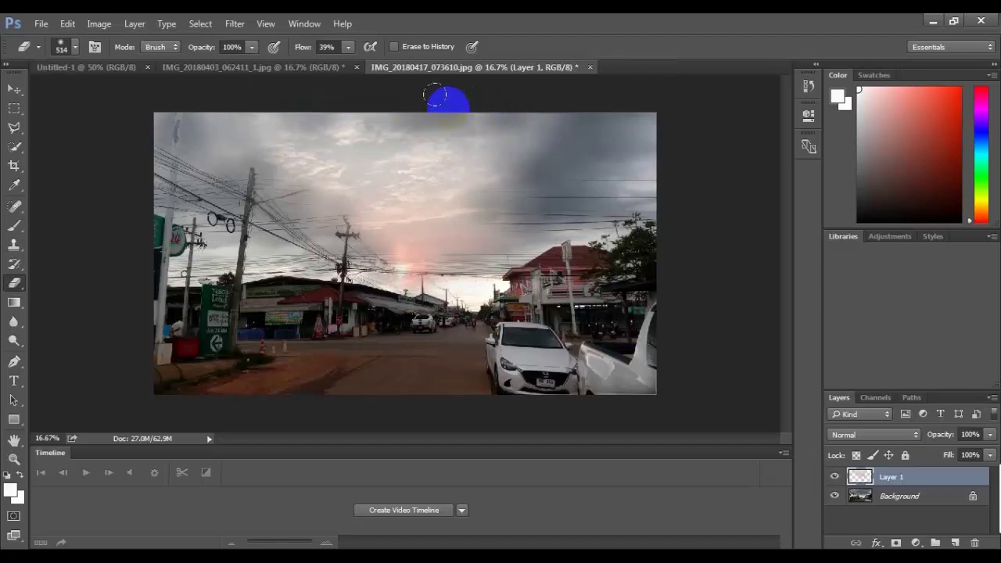
drag(657, 164, 571, 217)
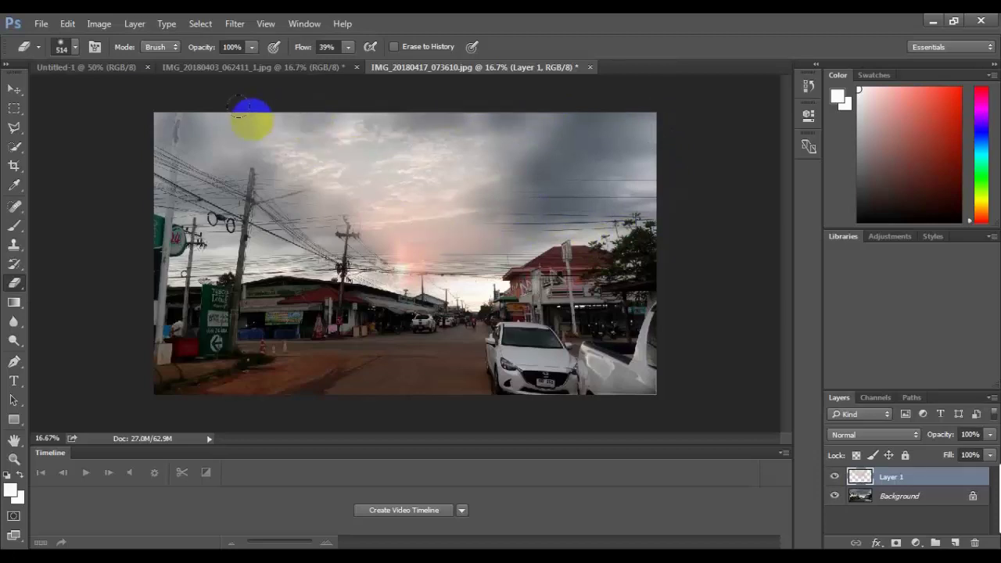
mouse_move(242, 114)
mouse_down()
mouse_move(340, 130)
mouse_move(178, 204)
mouse_up()
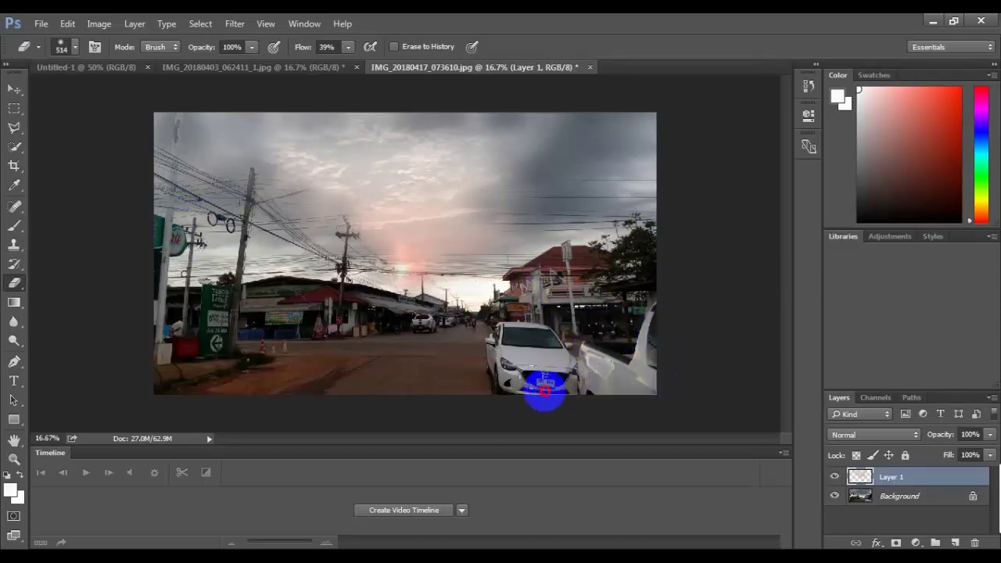
click(670, 378)
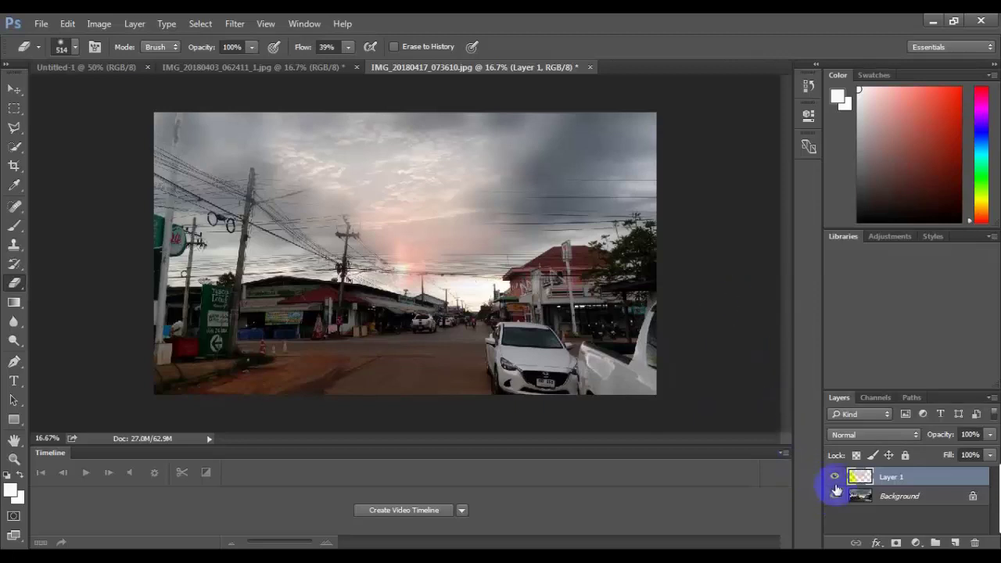
click(835, 477)
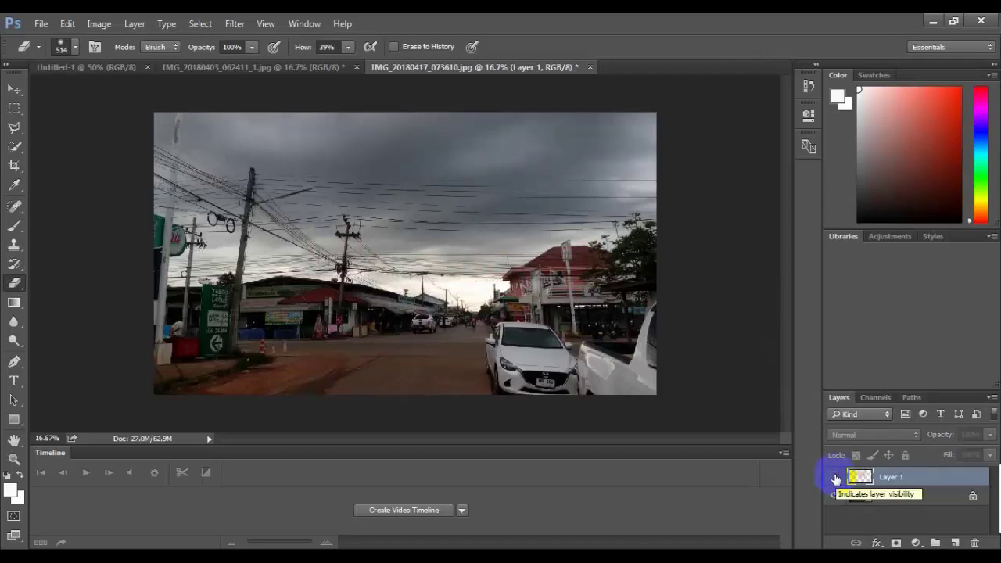
click(835, 477)
click(835, 477)
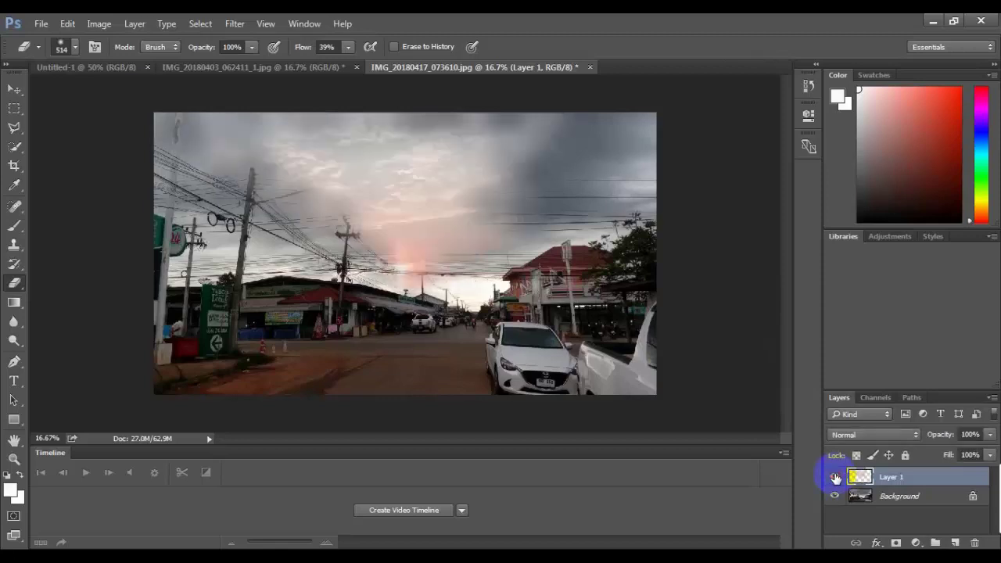
click(835, 477)
click(836, 477)
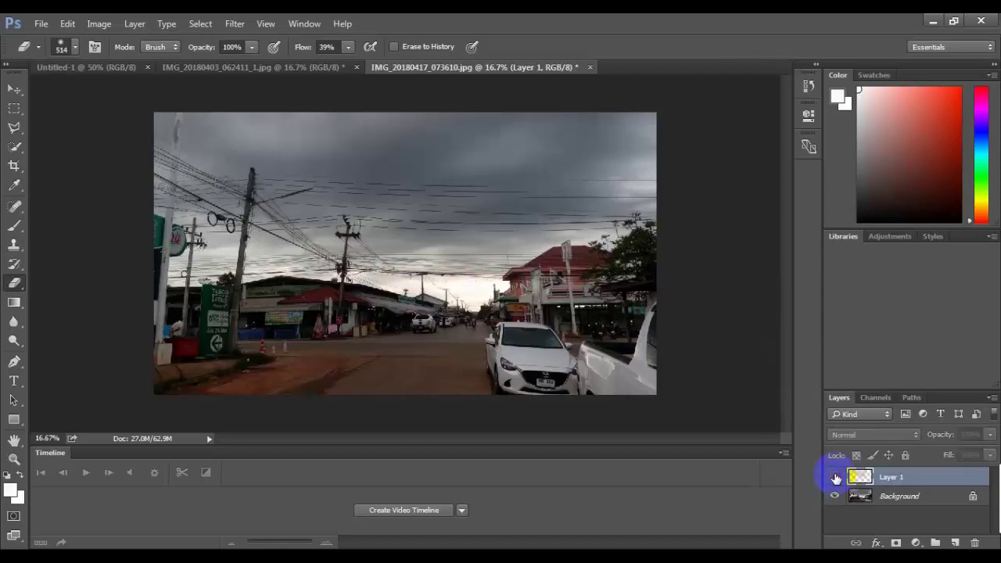
click(835, 477)
click(835, 477)
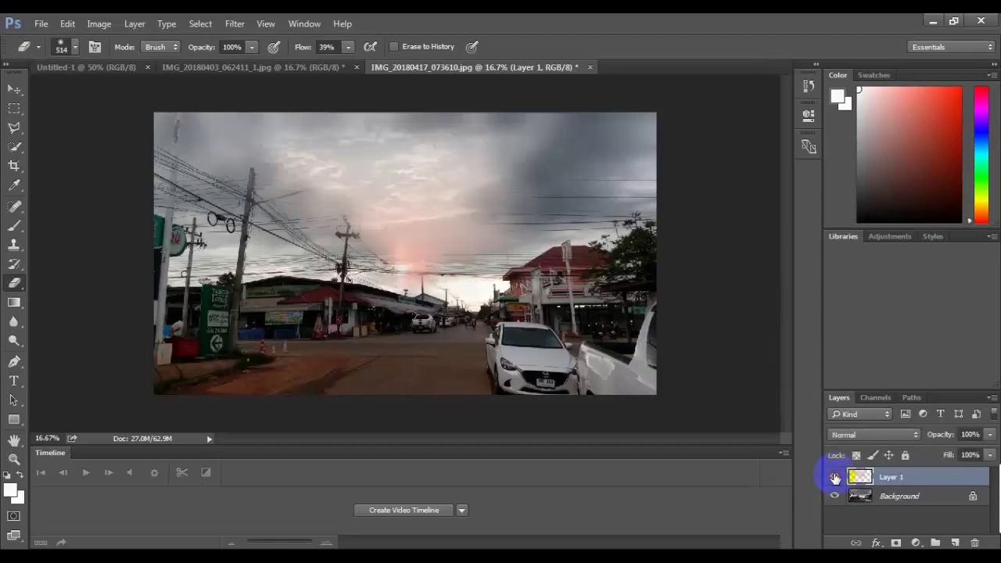
click(835, 477)
click(835, 477)
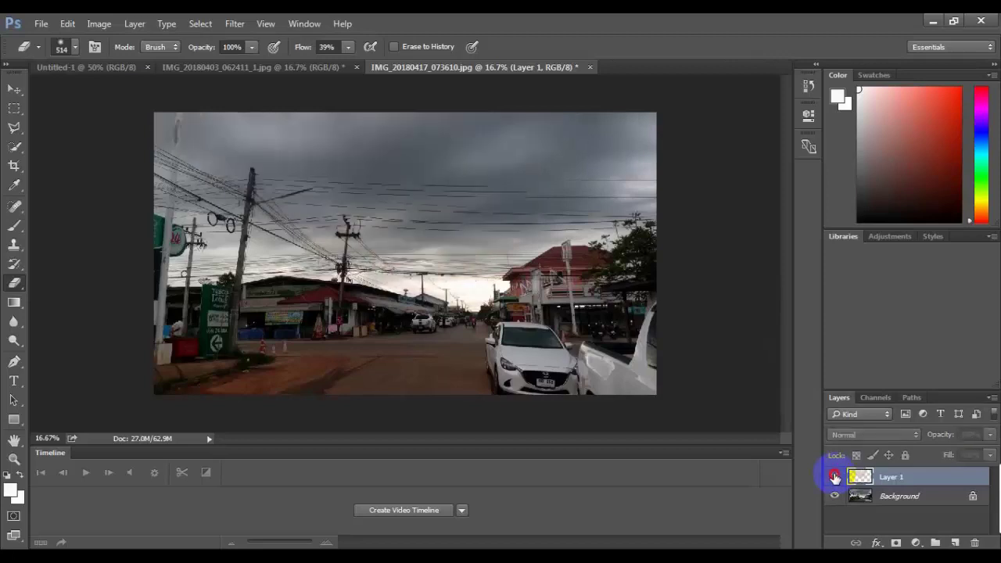
click(835, 477)
click(835, 477)
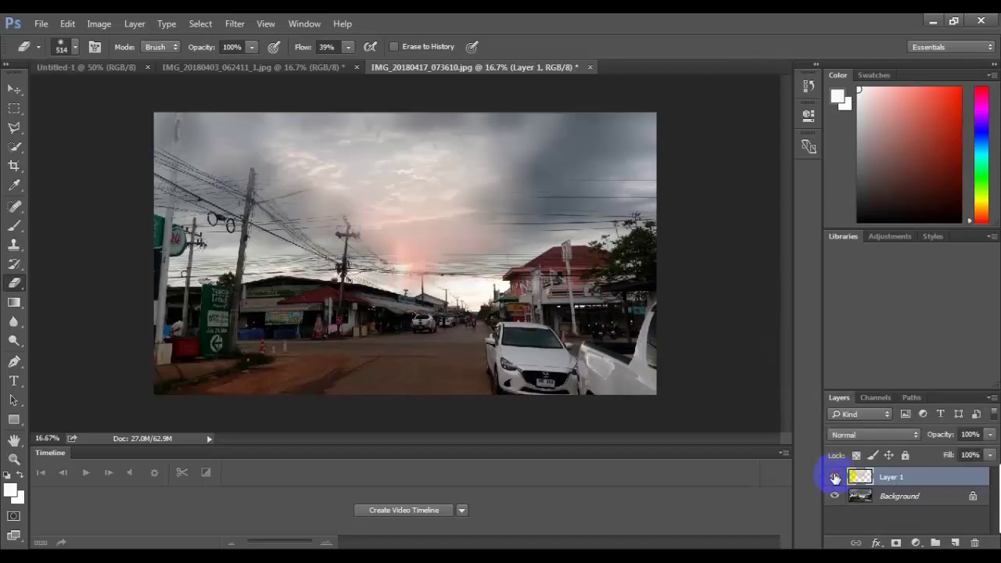
click(835, 477)
click(836, 477)
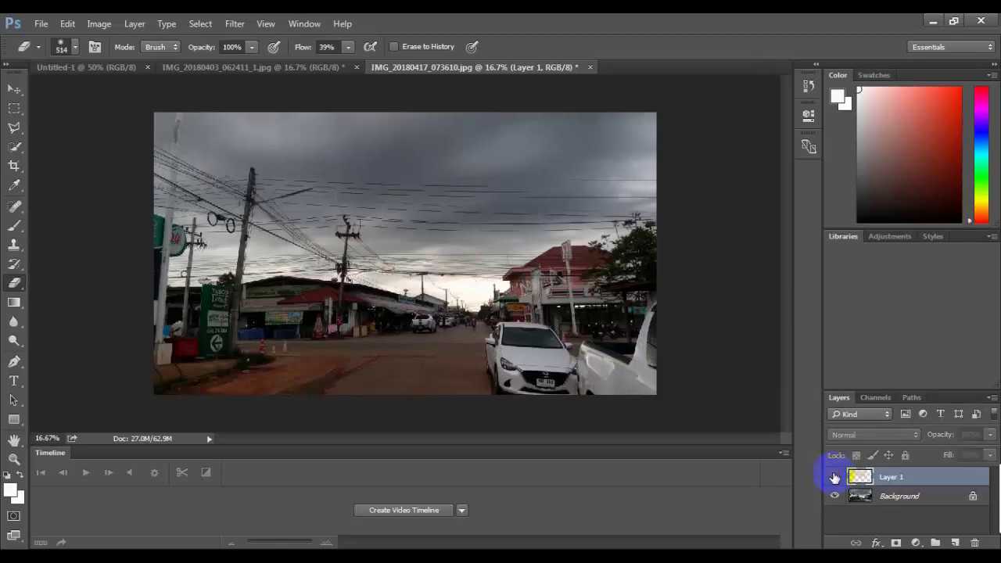
click(835, 477)
click(836, 477)
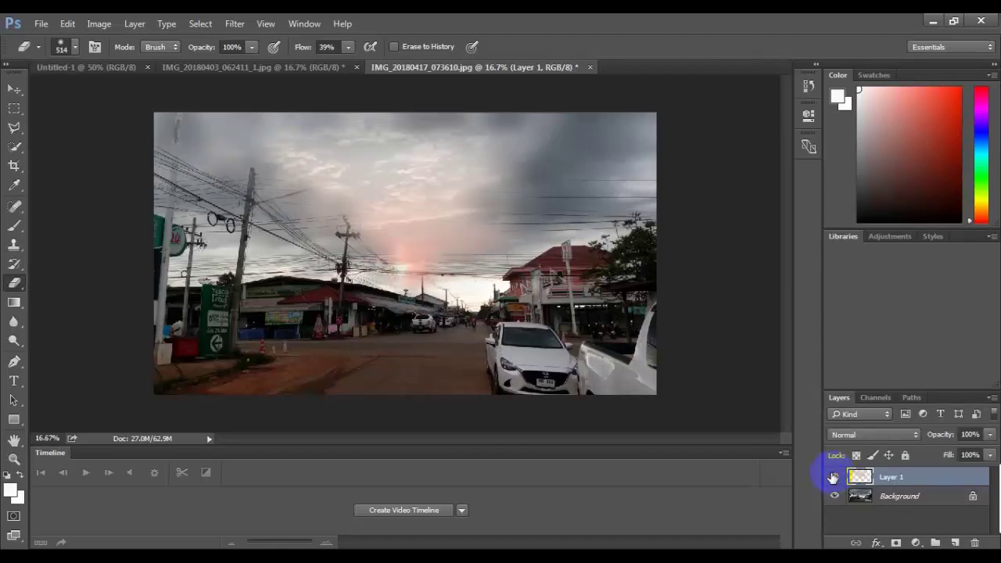
click(834, 477)
click(834, 477)
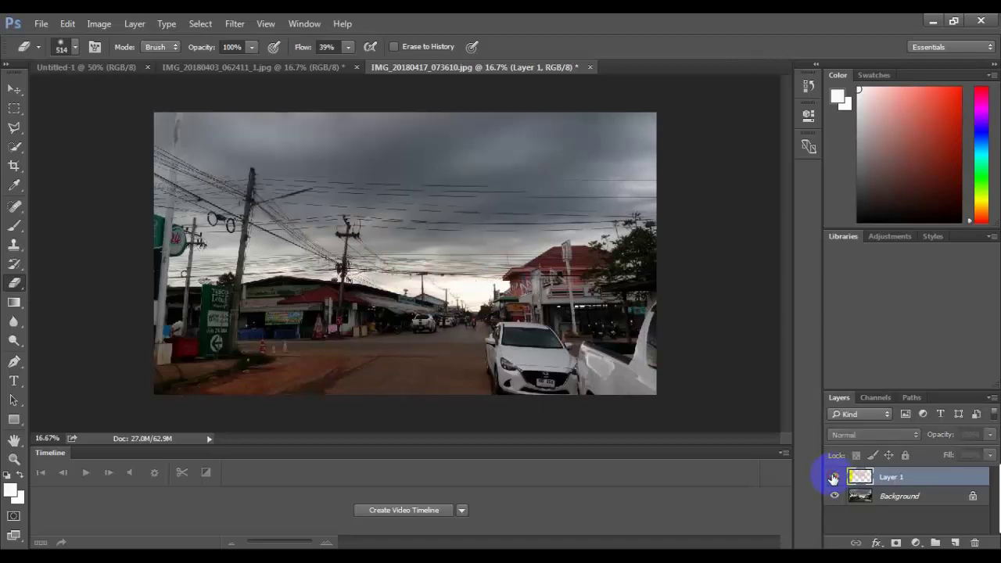
click(833, 477)
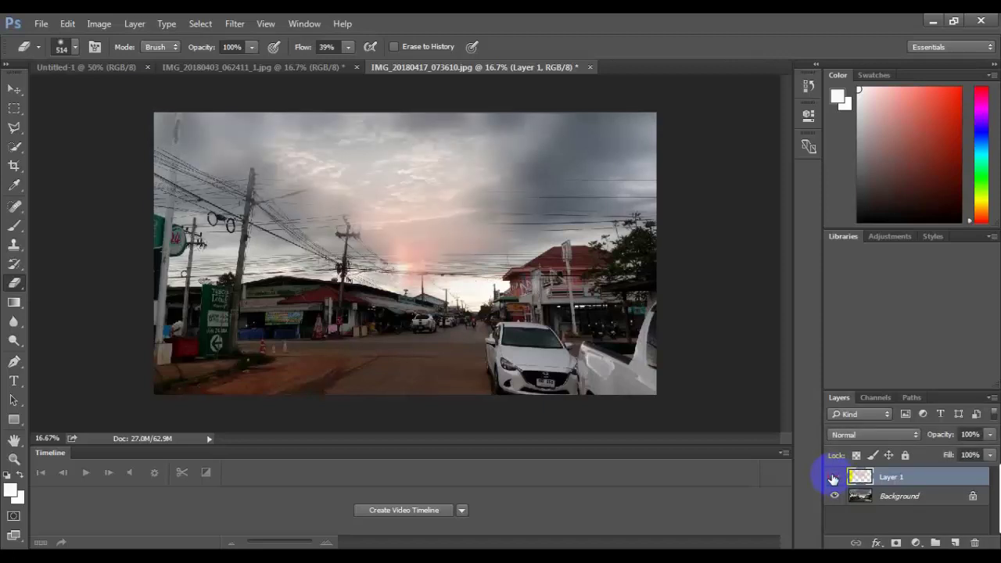
click(833, 478)
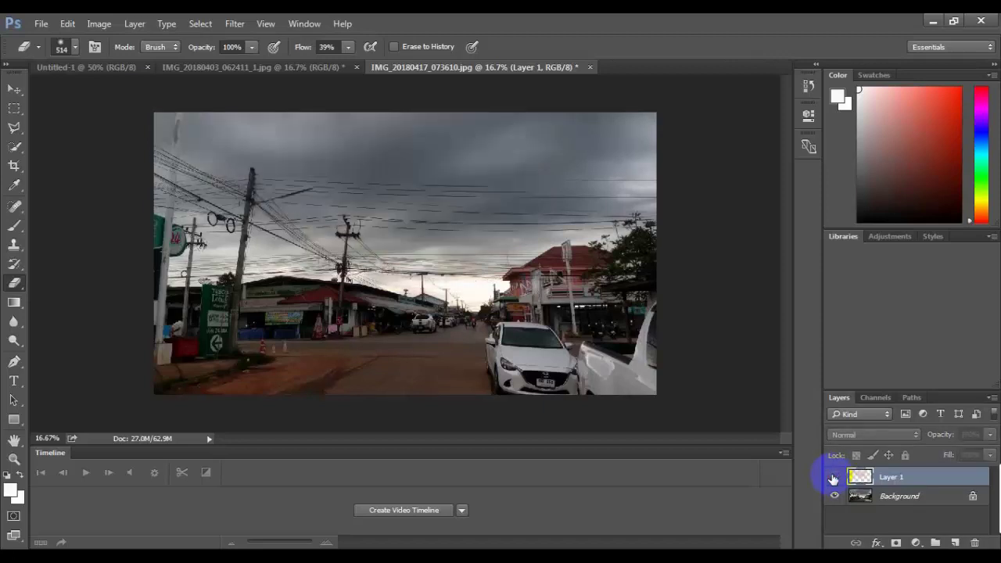
click(835, 476)
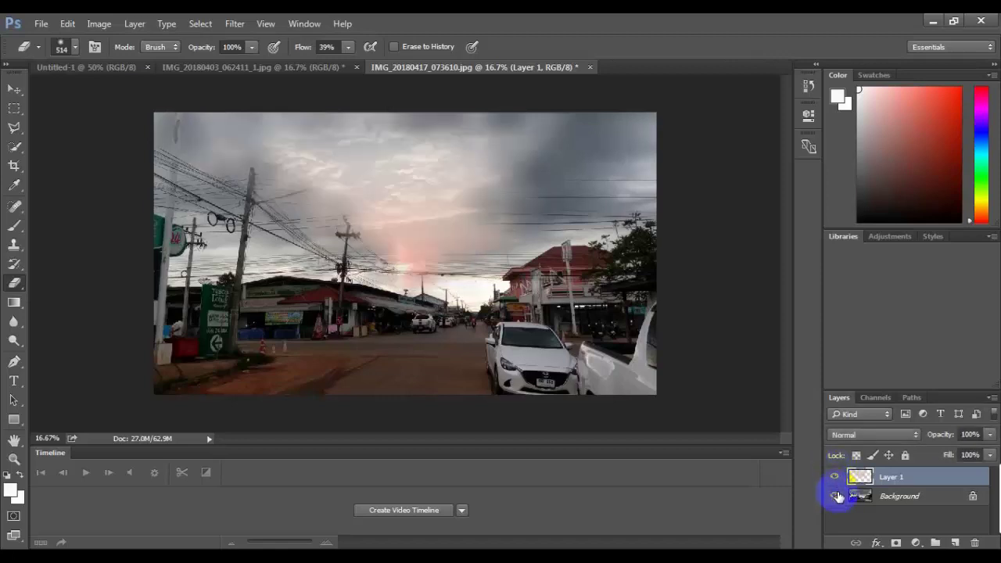
click(835, 496)
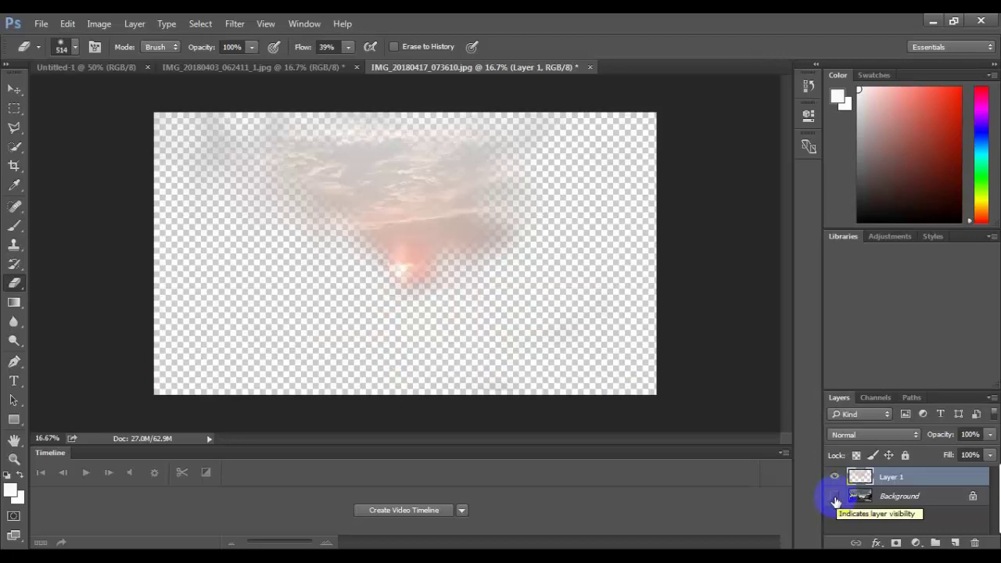
click(835, 495)
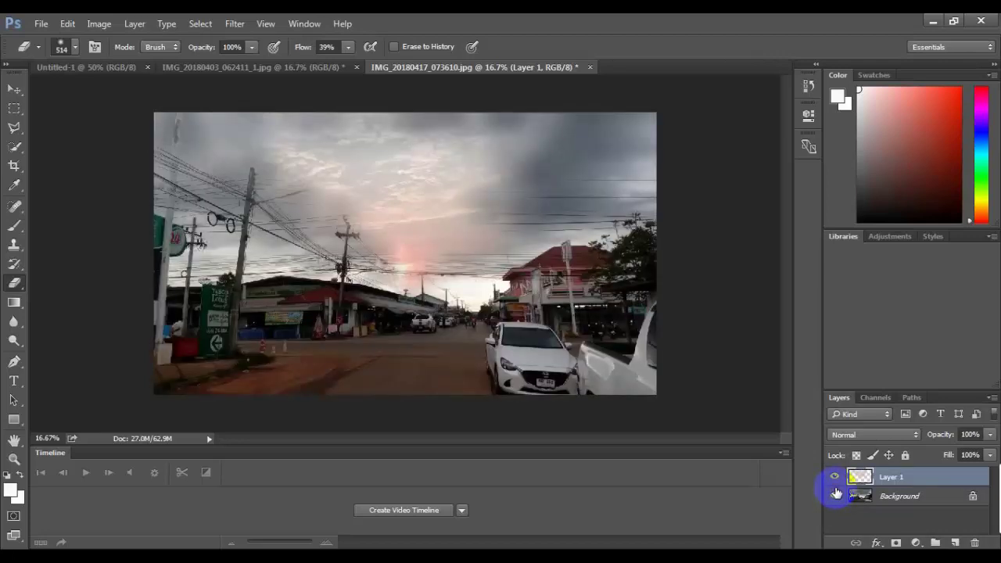
click(267, 127)
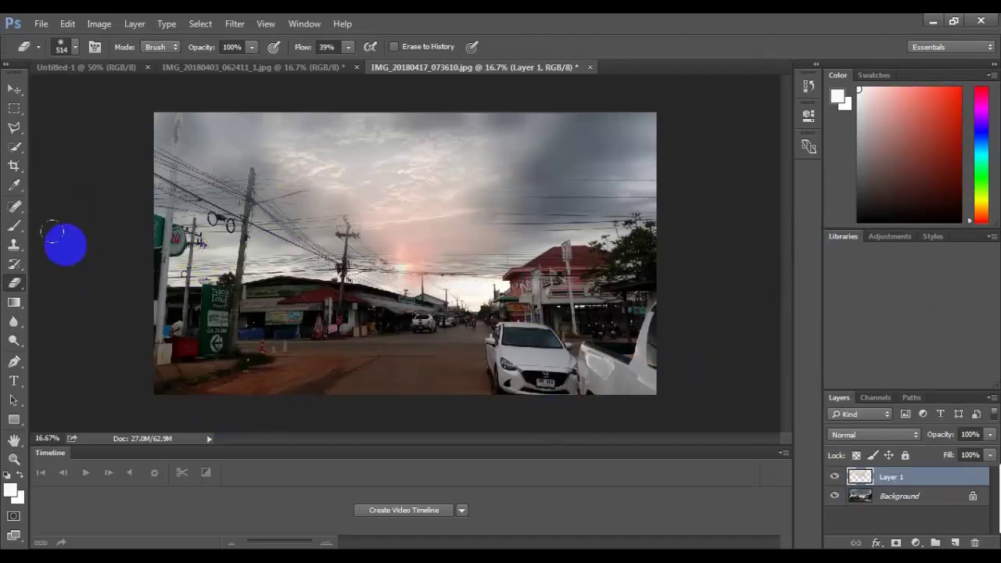
click(399, 230)
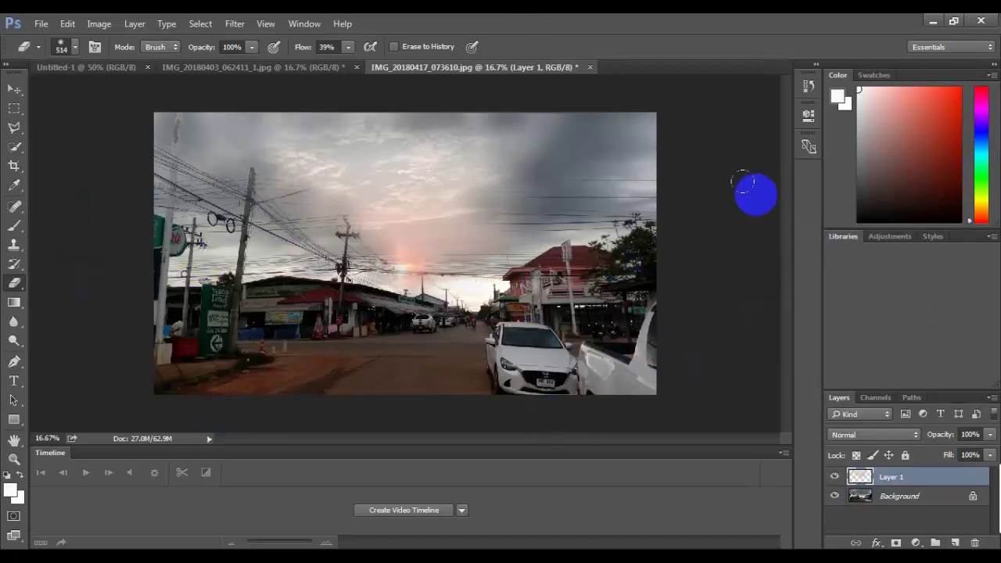
click(349, 121)
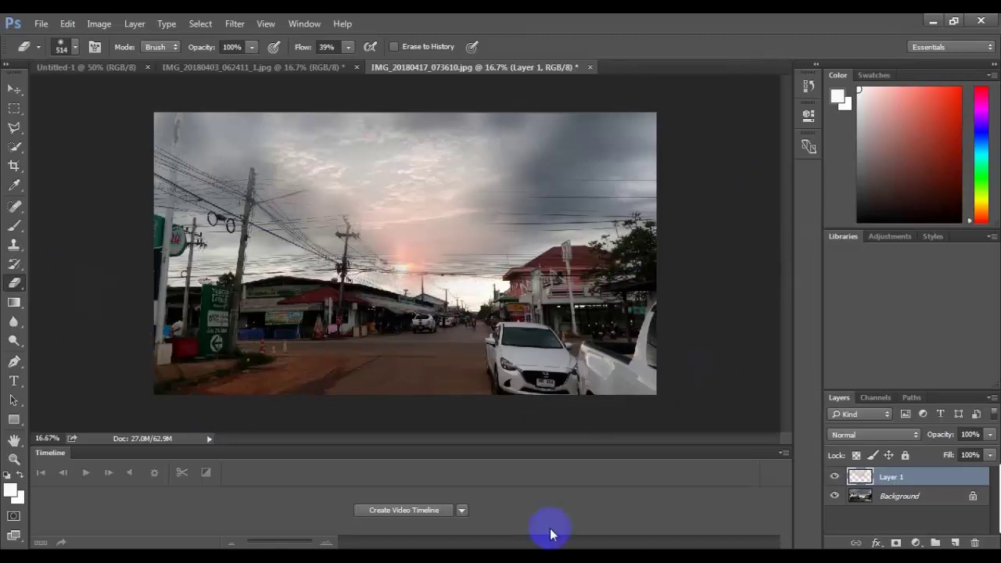